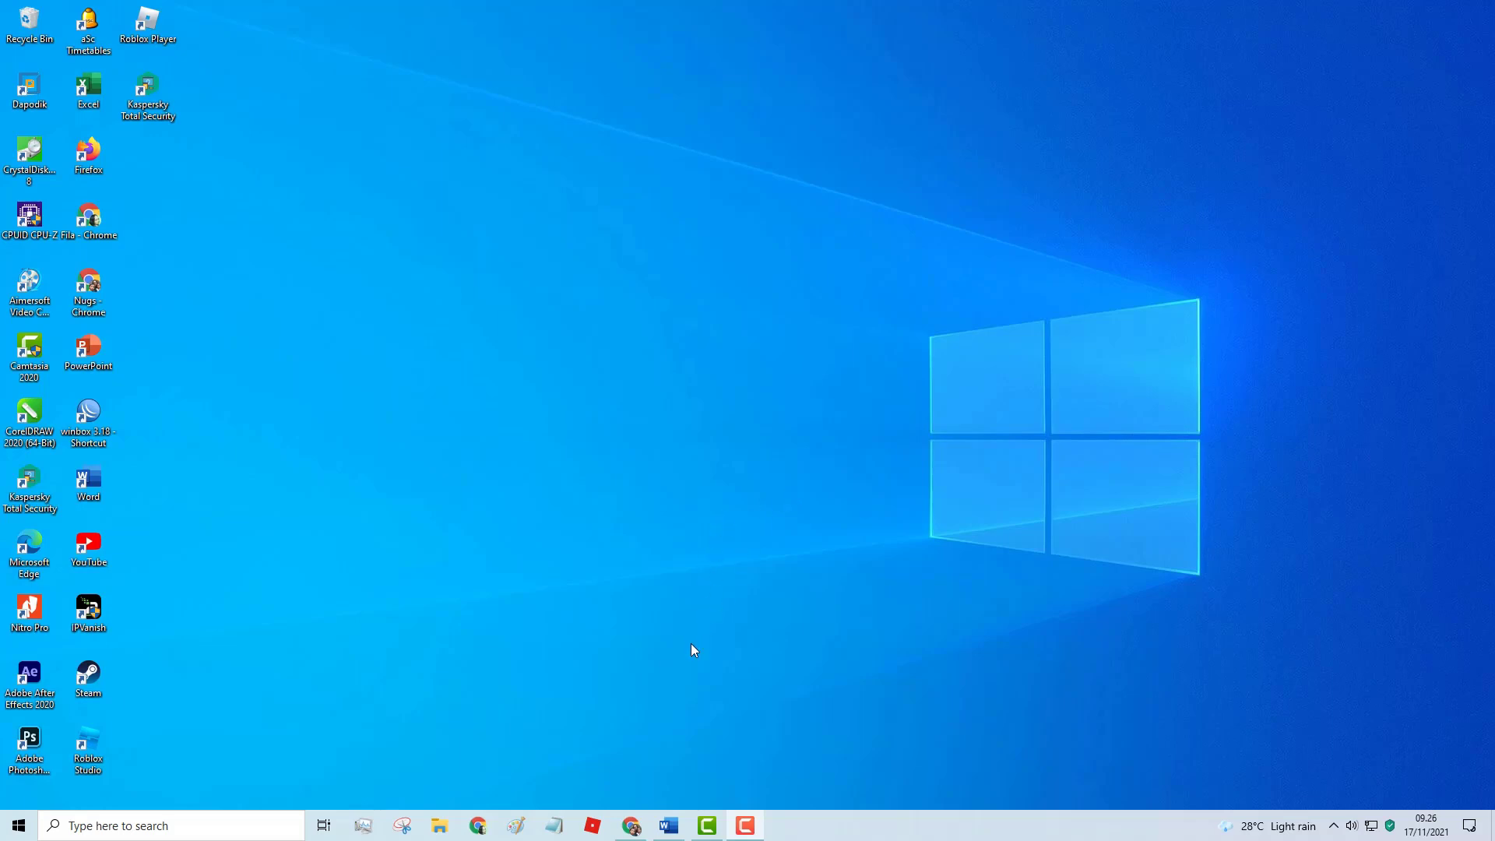
Reload the Dapodik synchronisation page in Chrome and review the troubleshooting notes in the Word document.
left_click(630, 824)
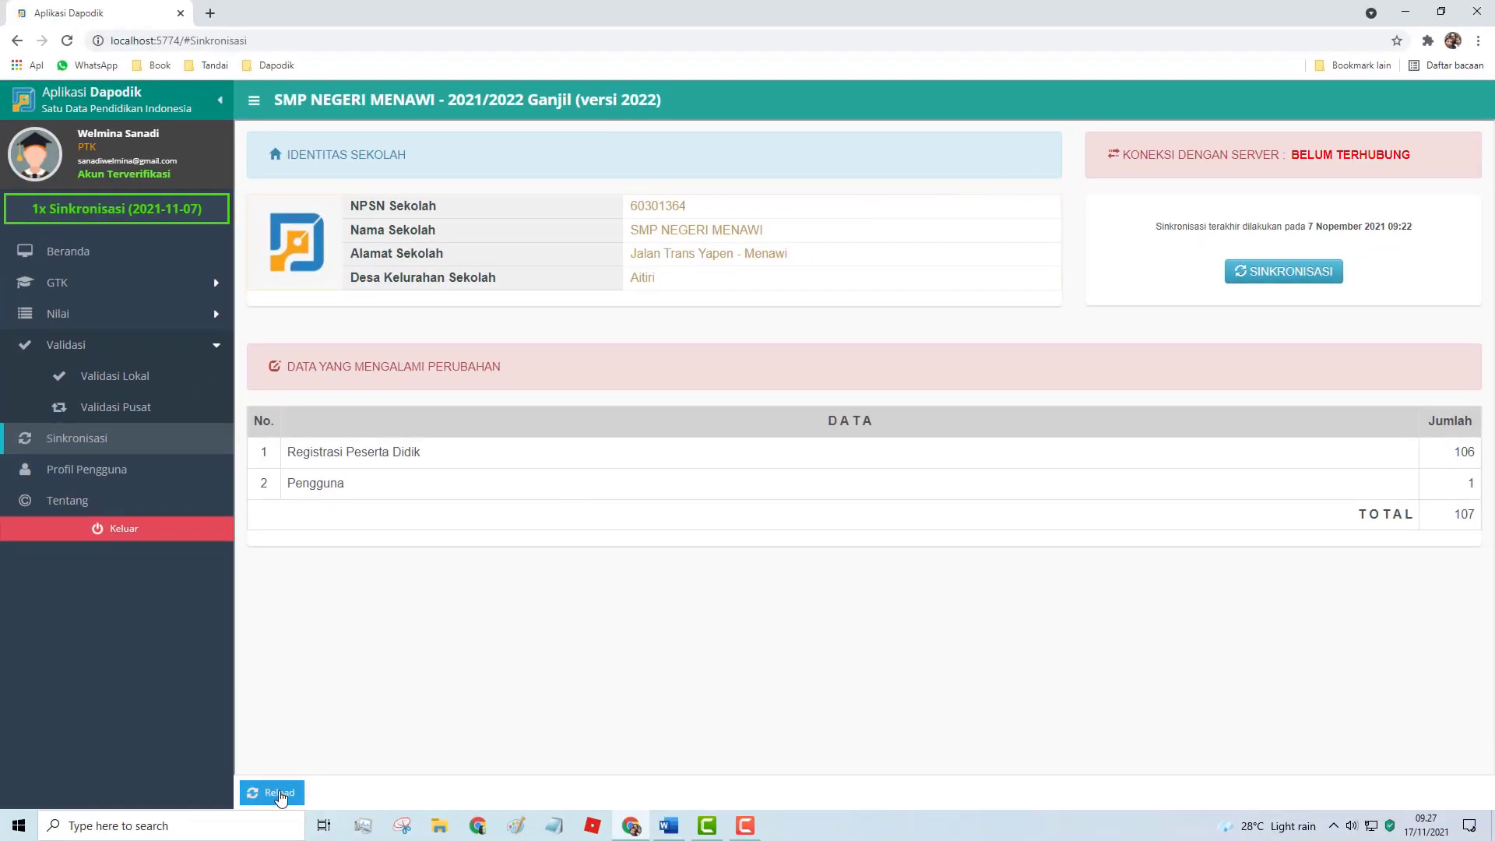
left_click(290, 791)
left_click(669, 827)
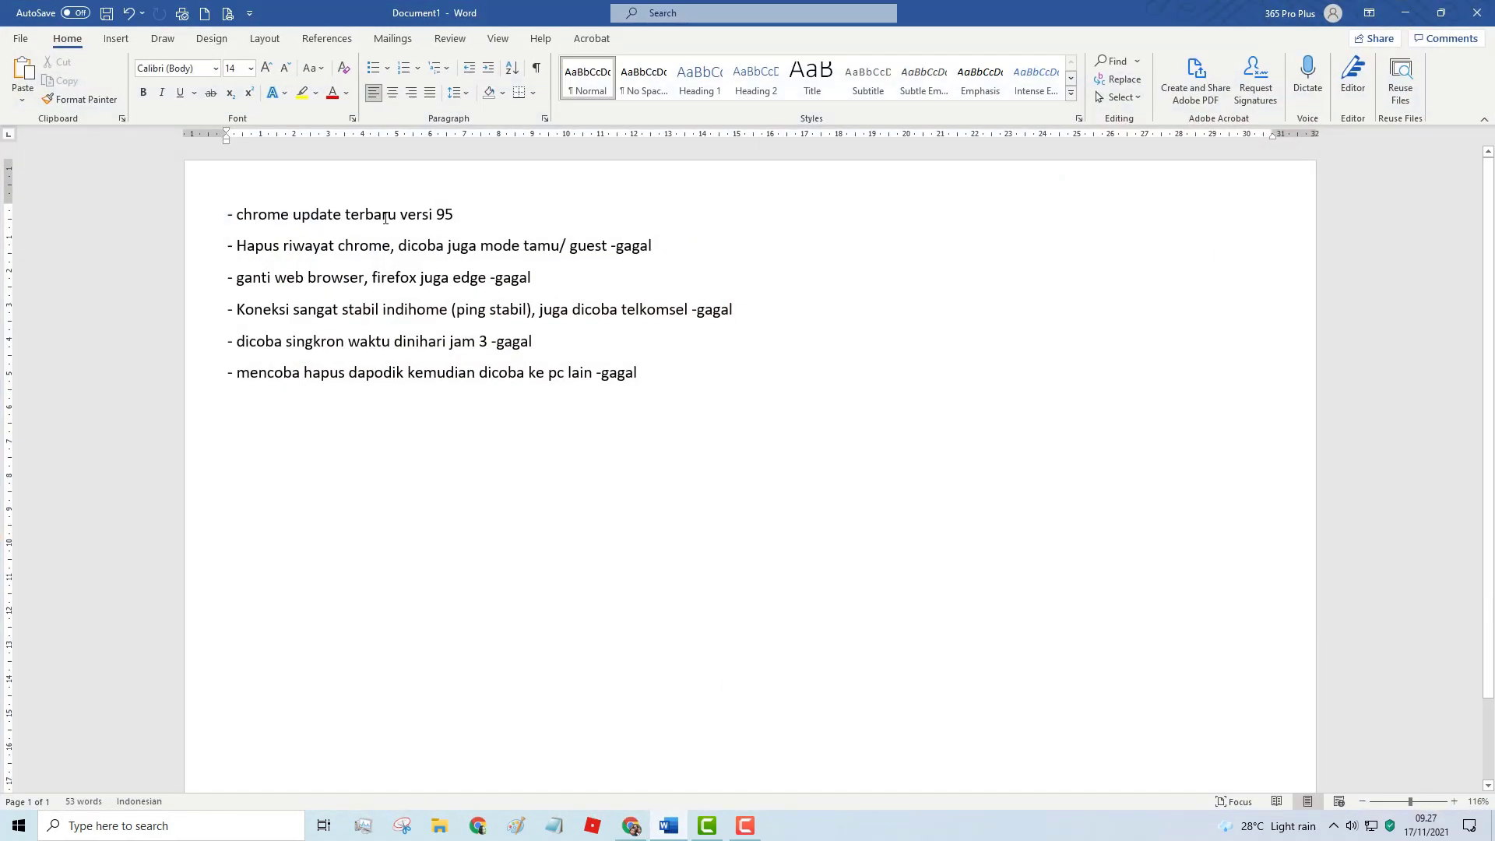
left_click(1402, 13)
Check the installed Google Chrome version on its About page, and close that page.
left_click(1477, 41)
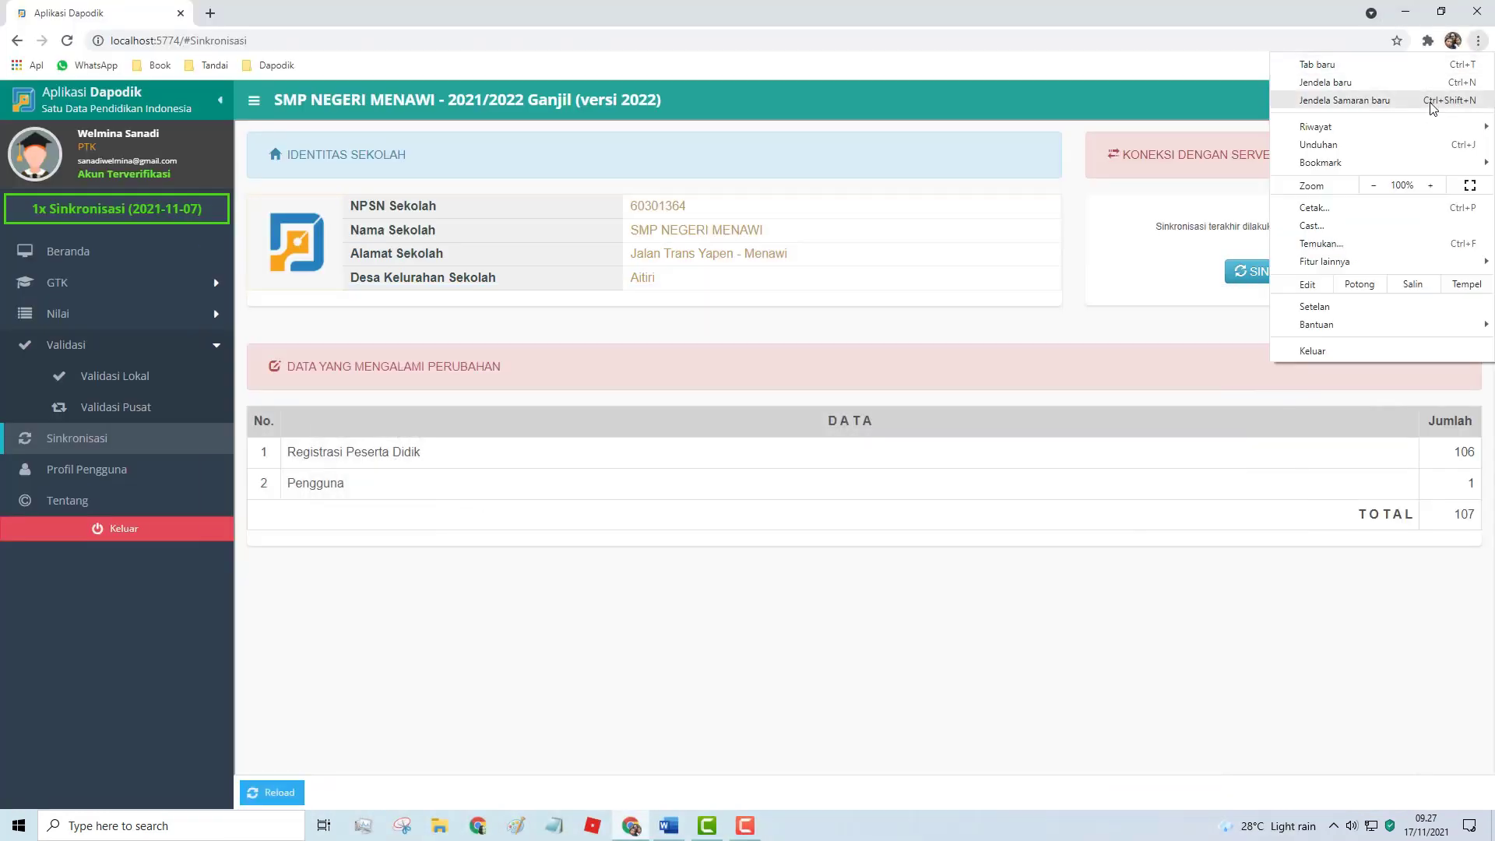
mouse_move(1350, 325)
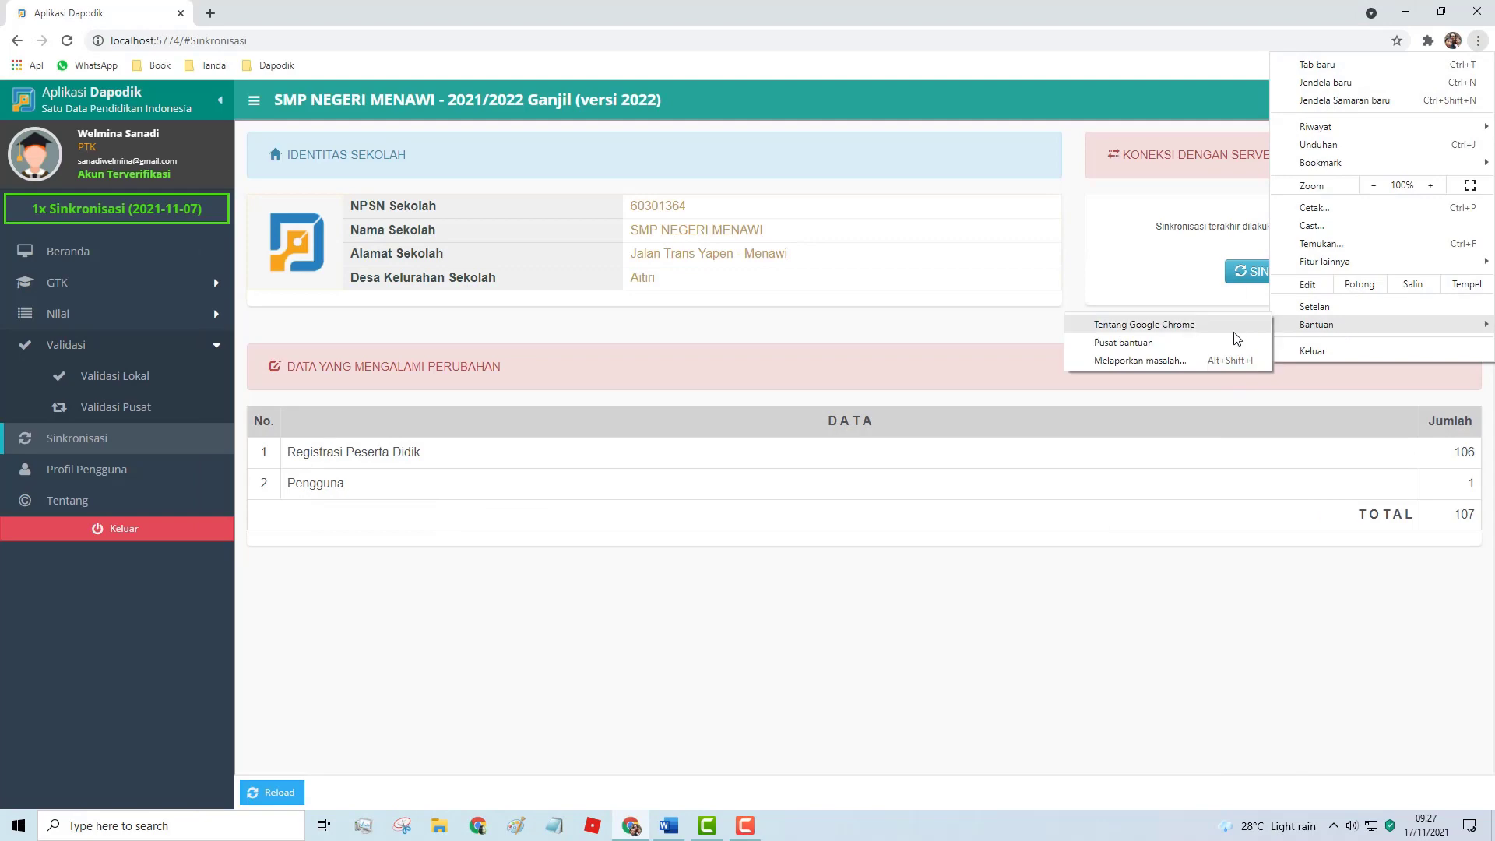
left_click(1230, 325)
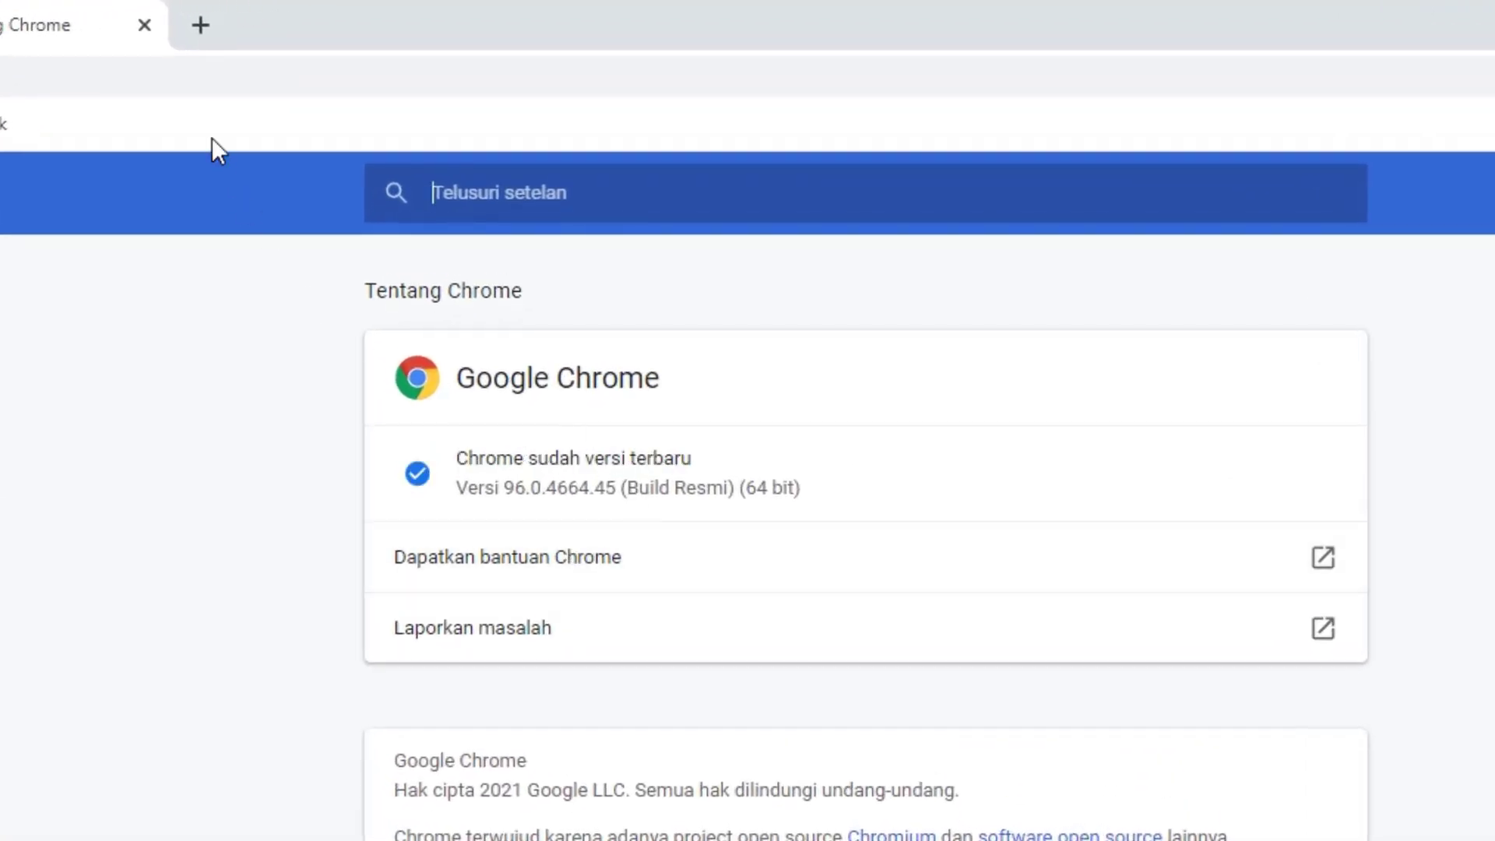
left_click(144, 25)
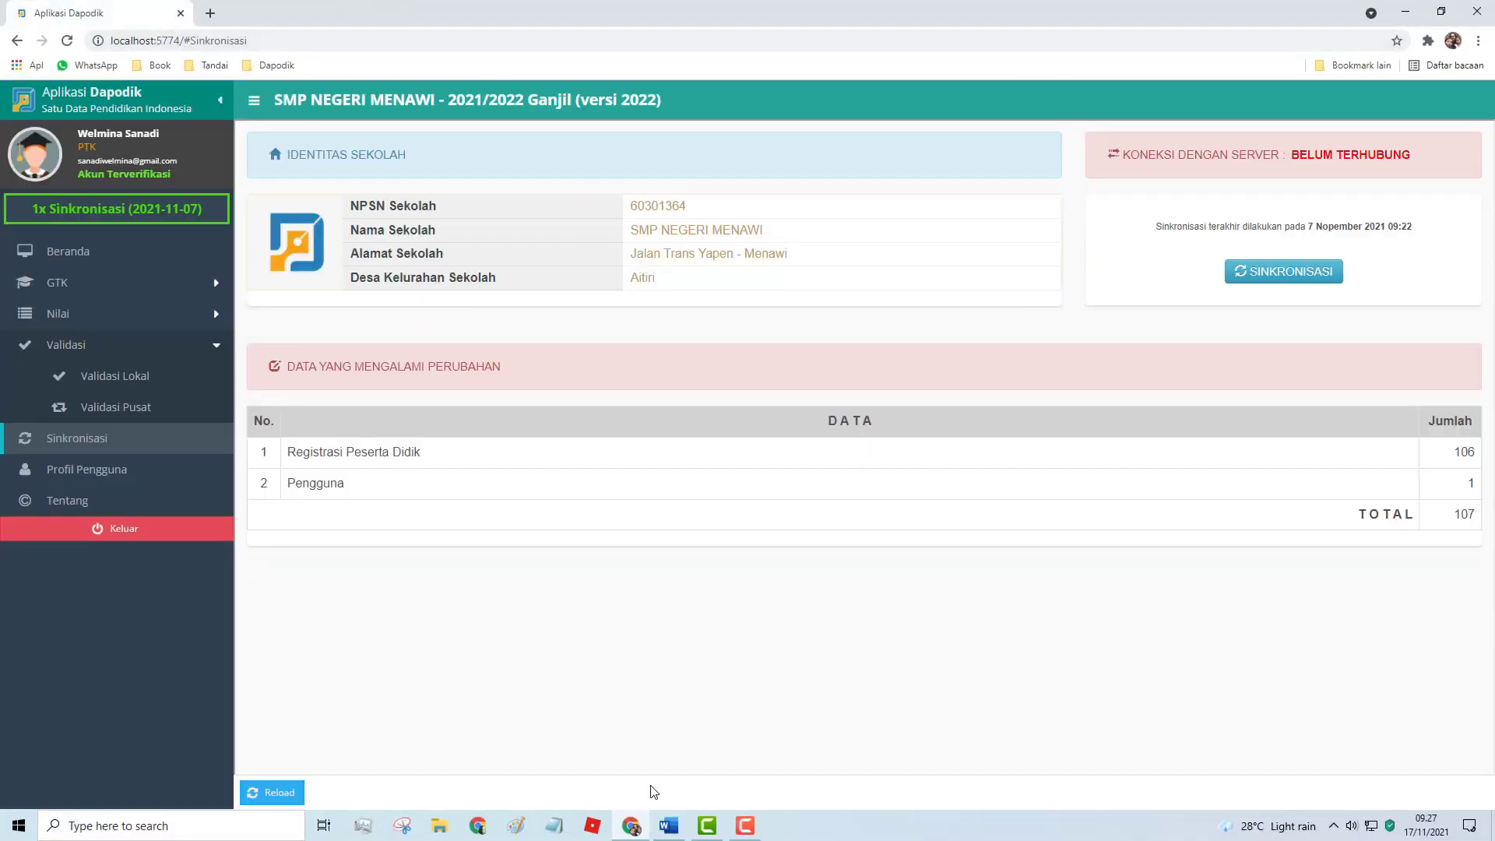
Review the attempted fixes listed in the Word notes alongside the Dapodik synchronisation page in Chrome.
left_click(668, 825)
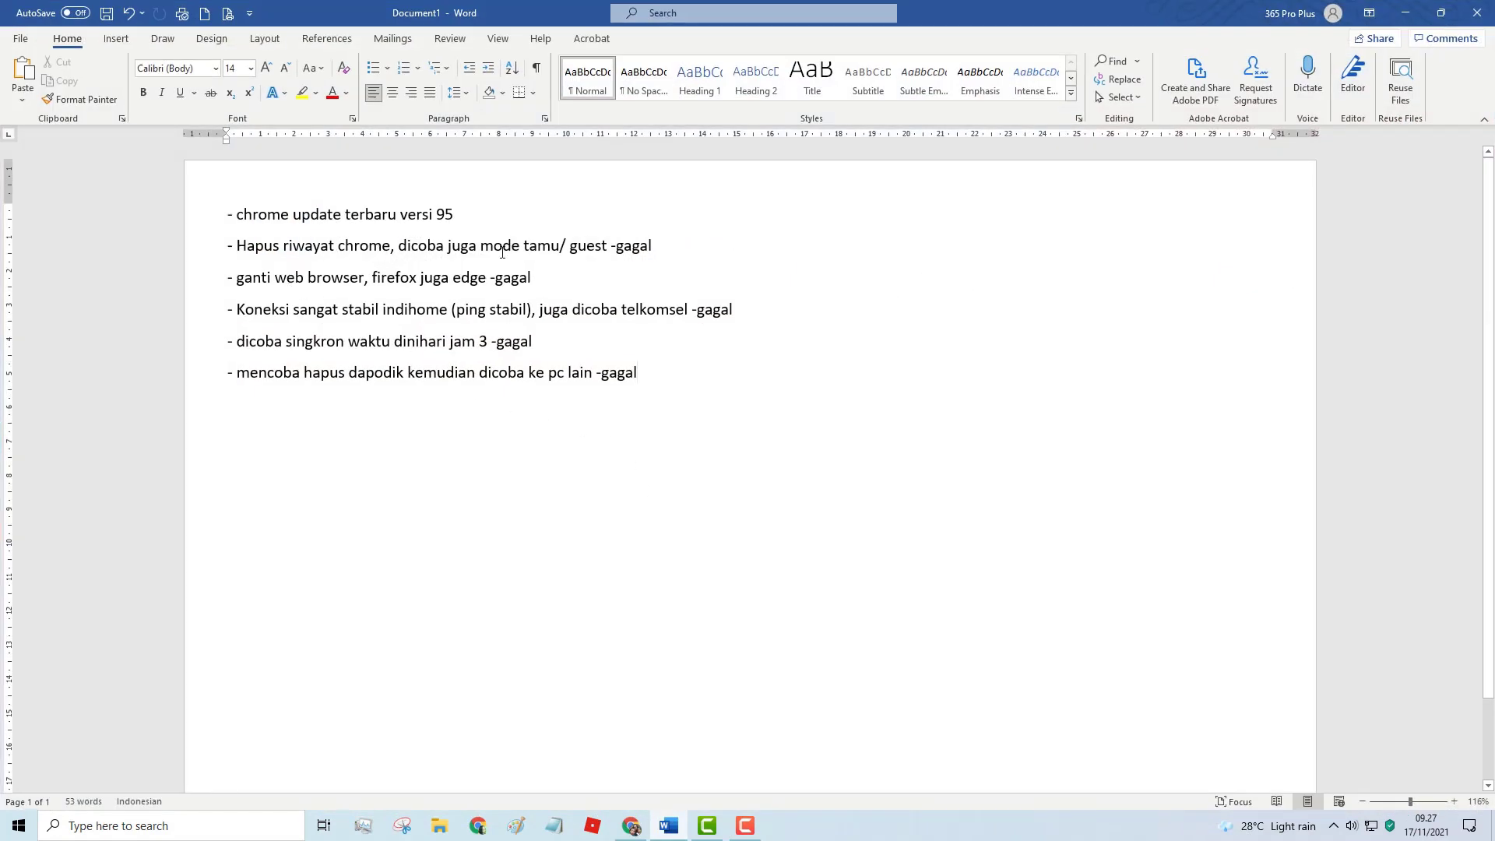
left_click(1406, 14)
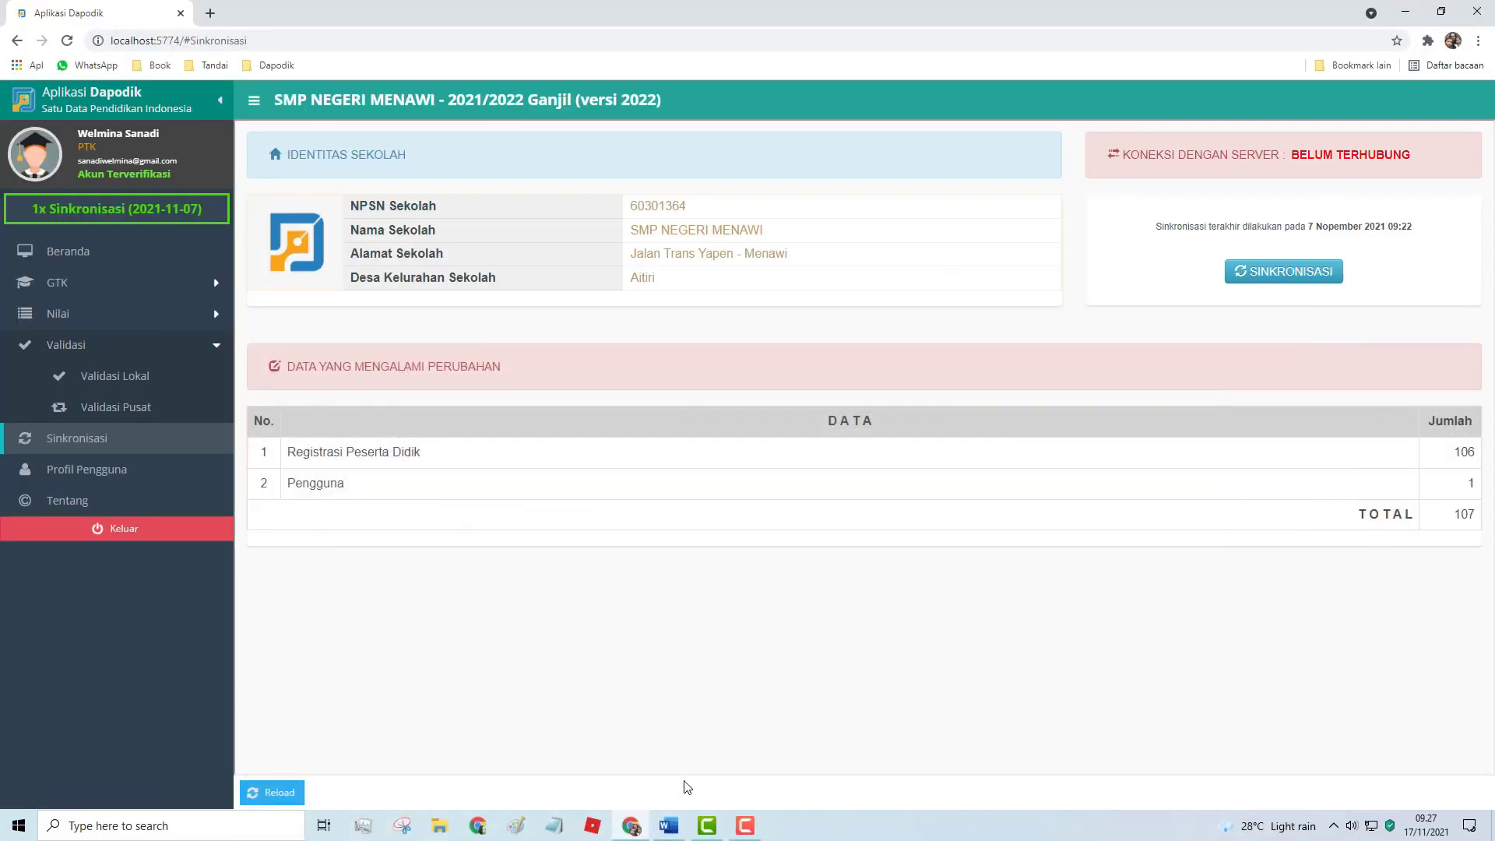
mouse_move(631, 832)
left_click(644, 787)
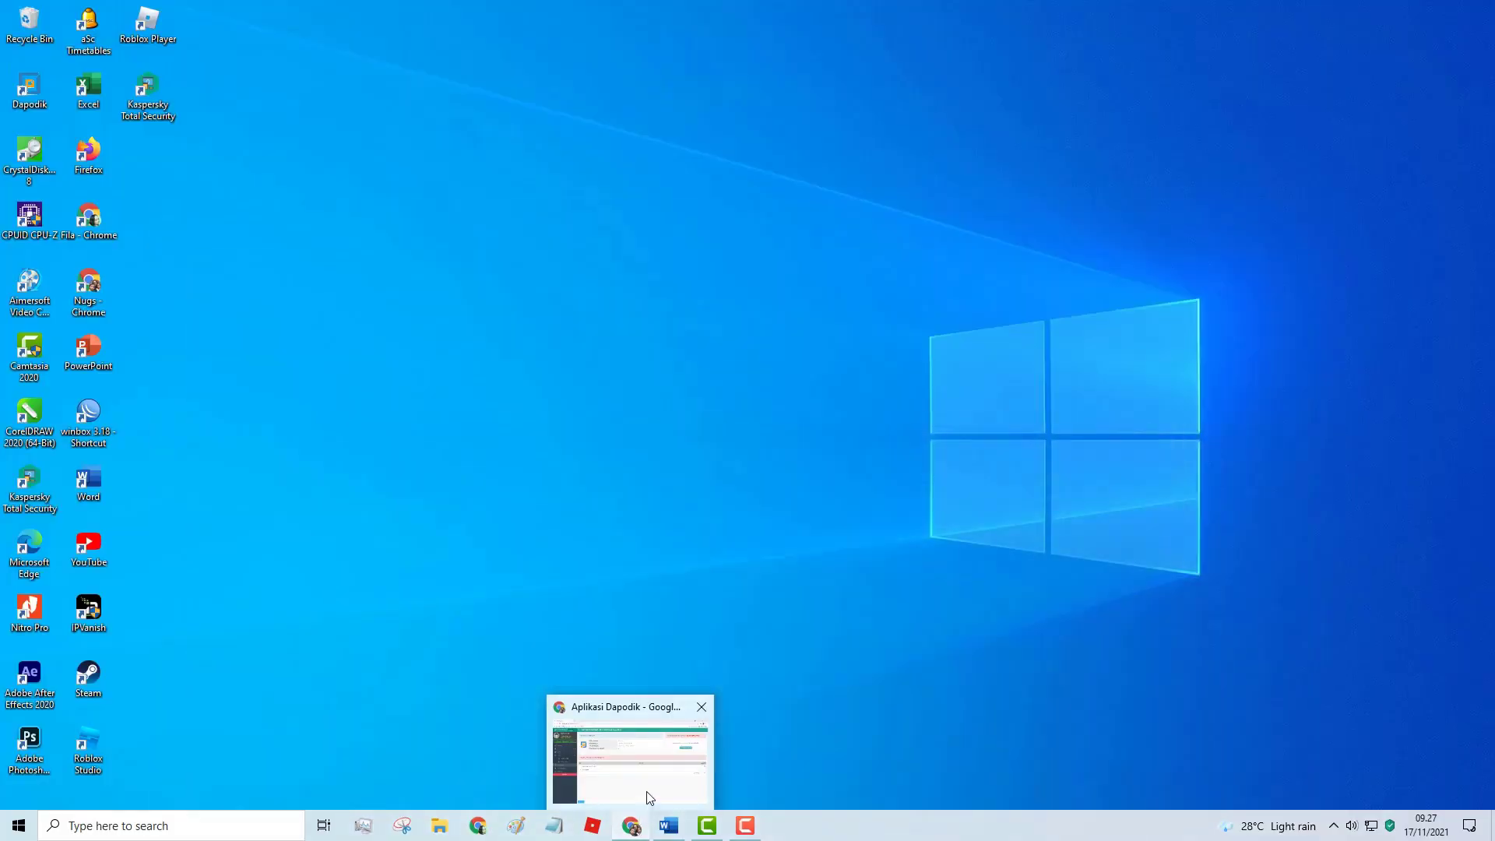
left_click(644, 787)
left_click(644, 786)
left_click(632, 800)
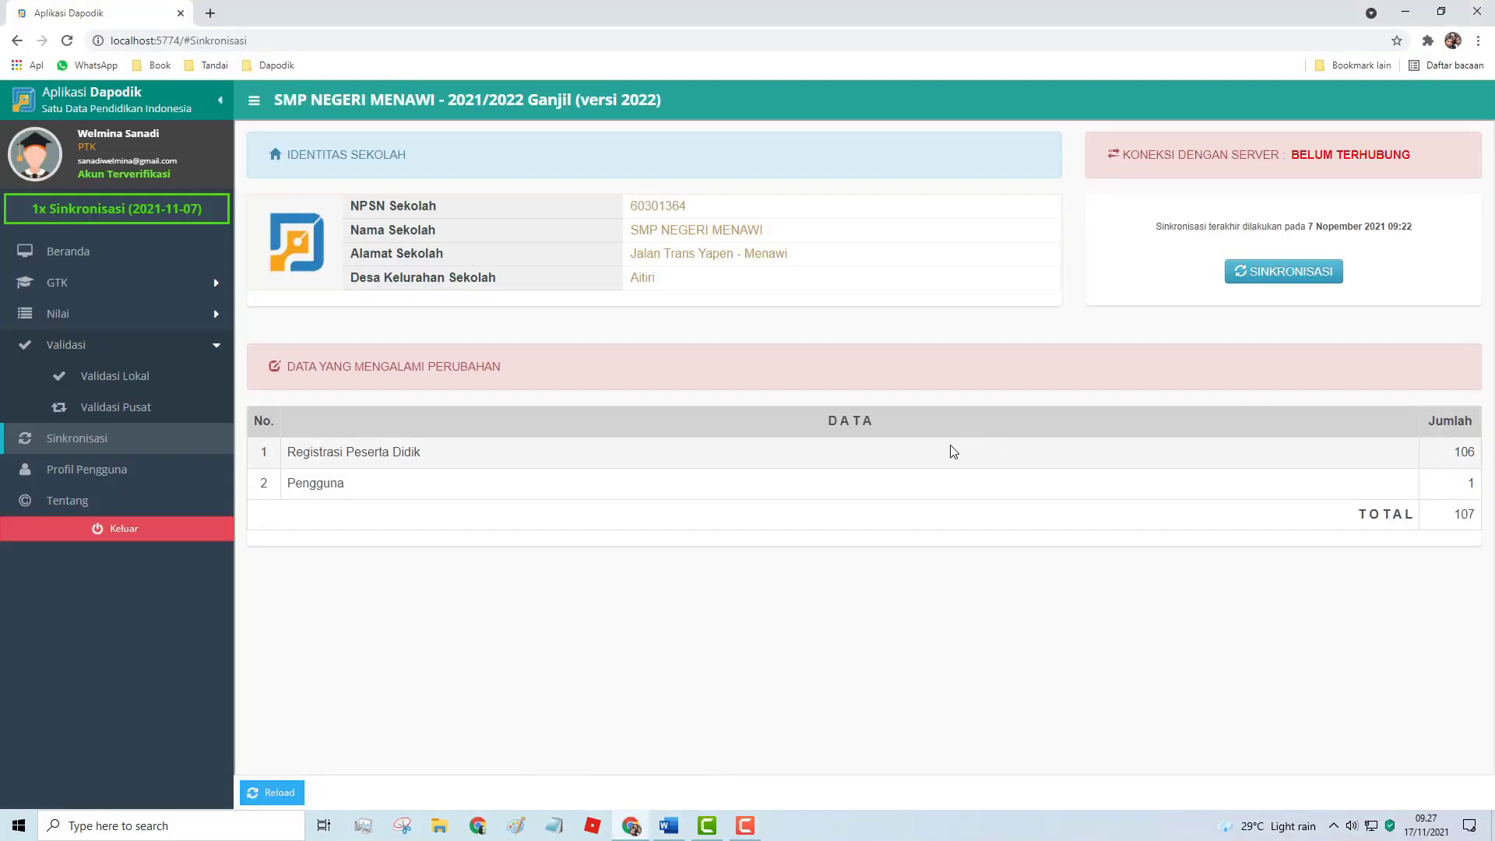
left_click(668, 826)
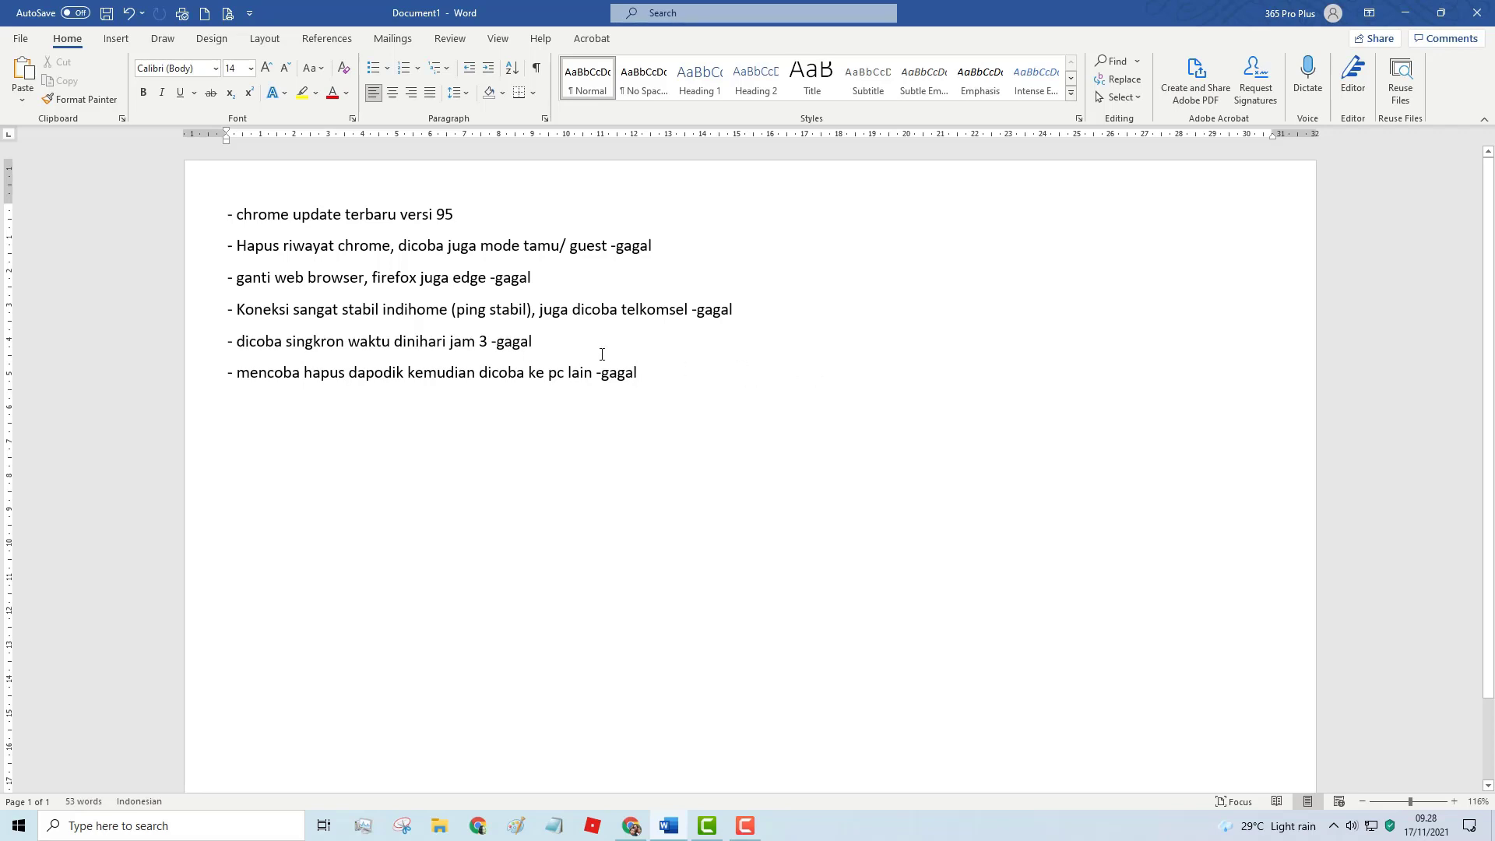
left_click(631, 826)
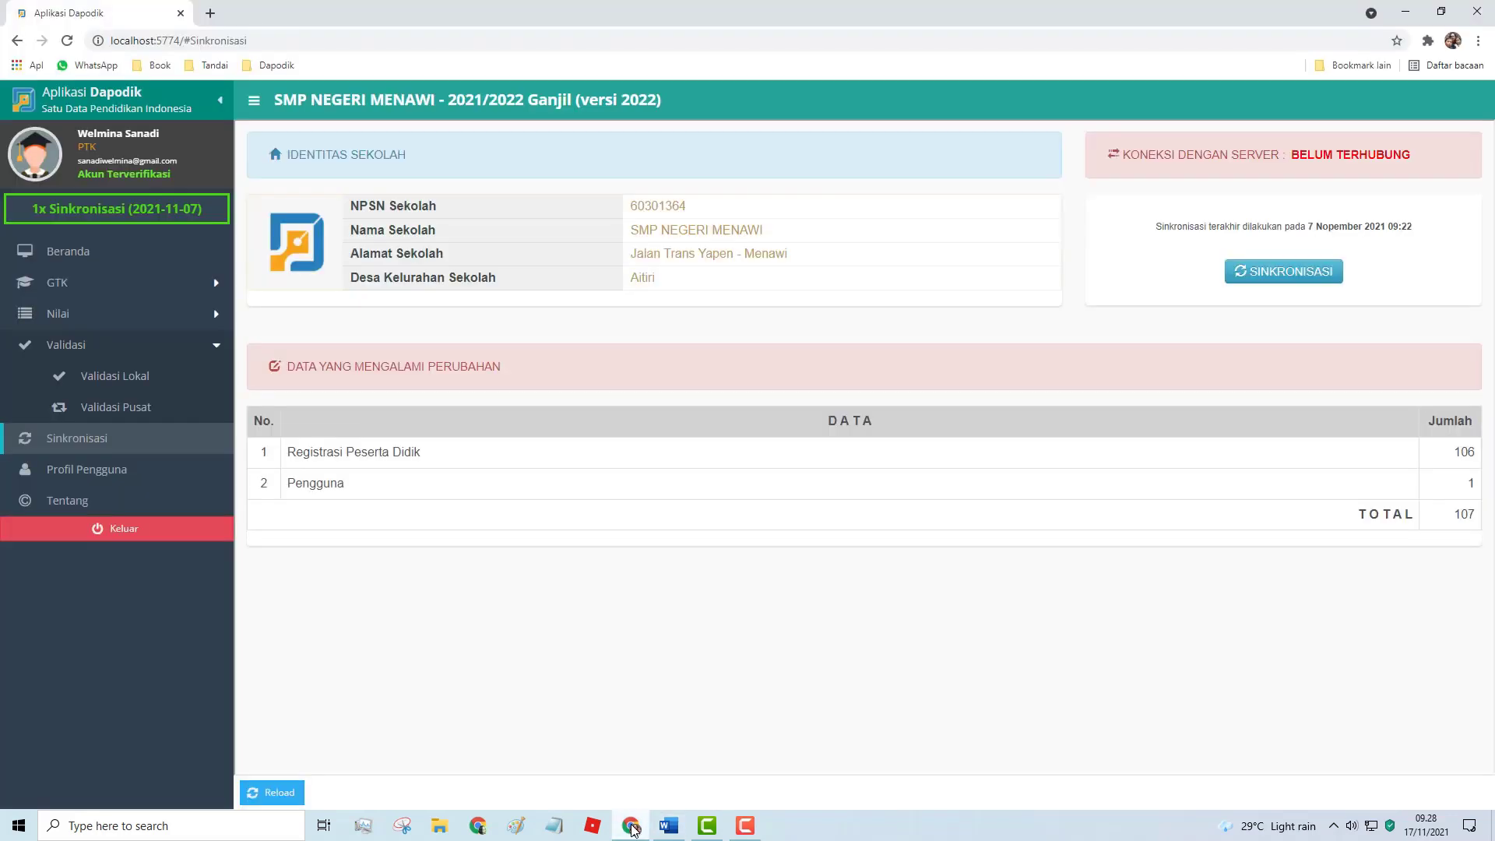
left_click(632, 827)
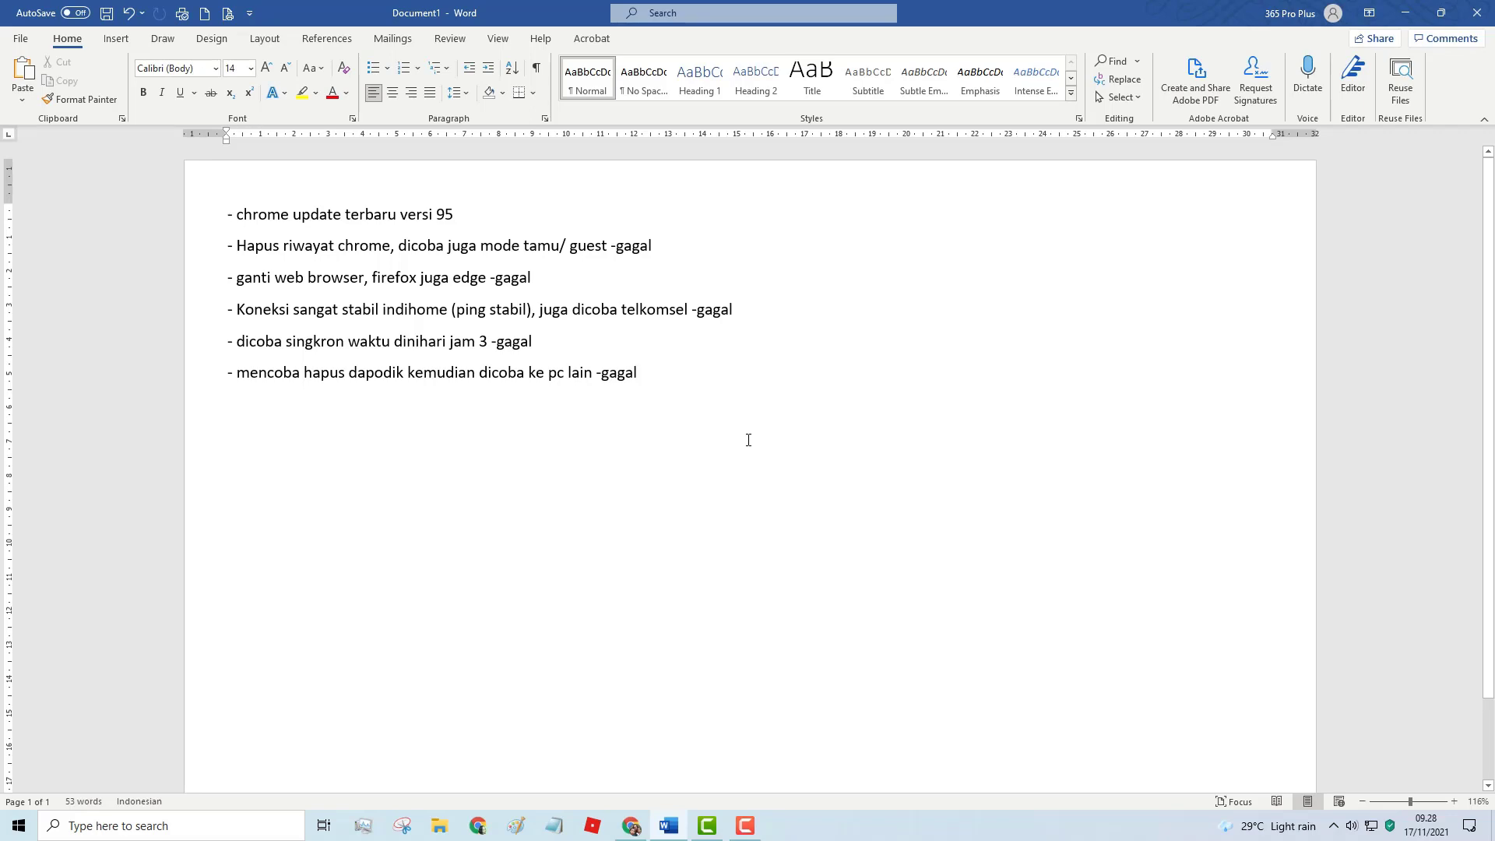
Open the saved article about the Dapodik 2022.a update from Chrome's reading list in a new tab.
left_click(631, 825)
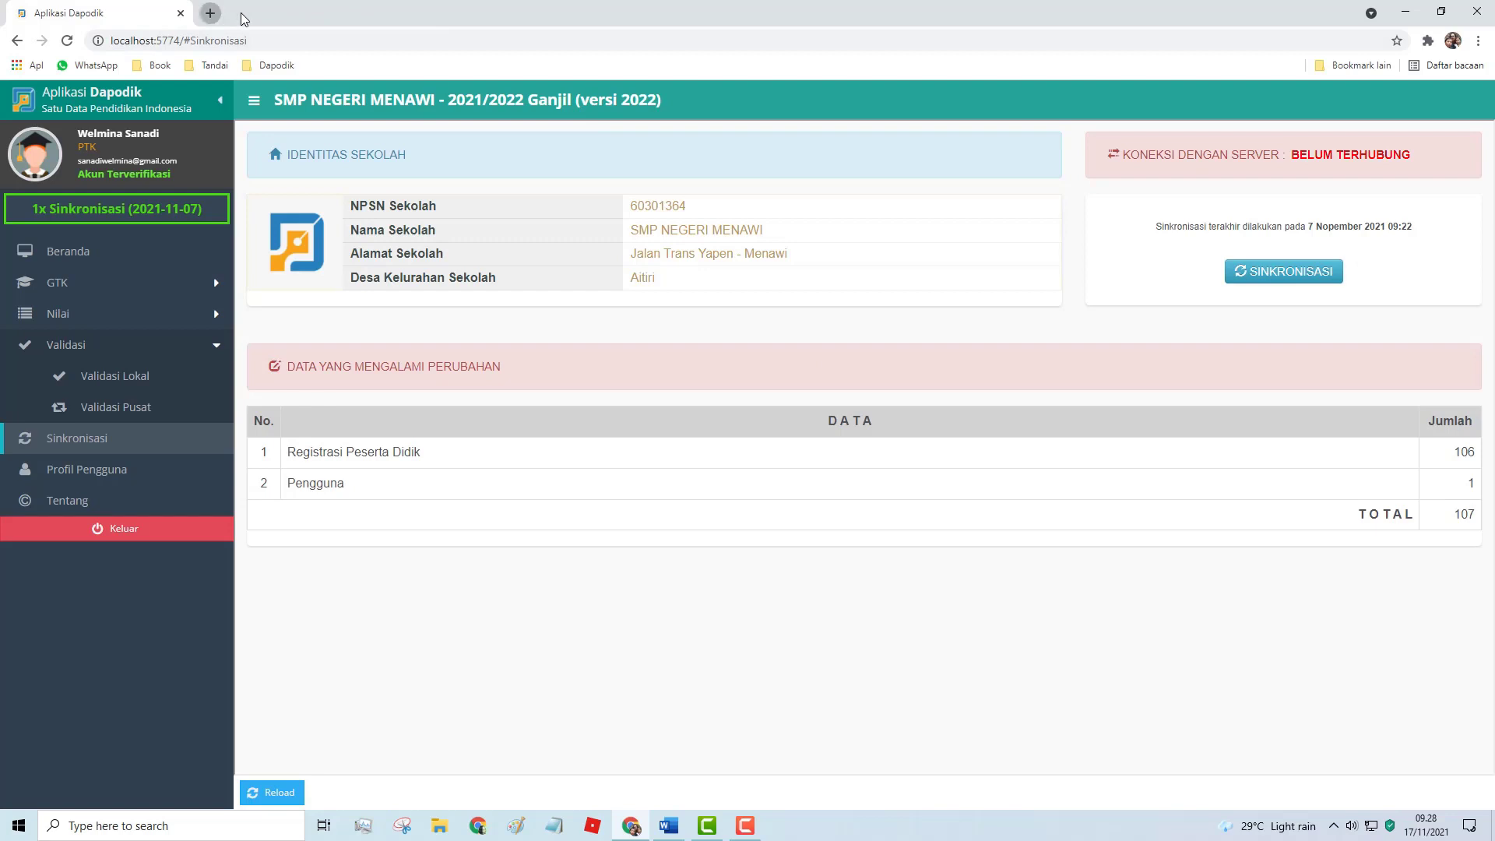
left_click(209, 13)
left_click(1444, 65)
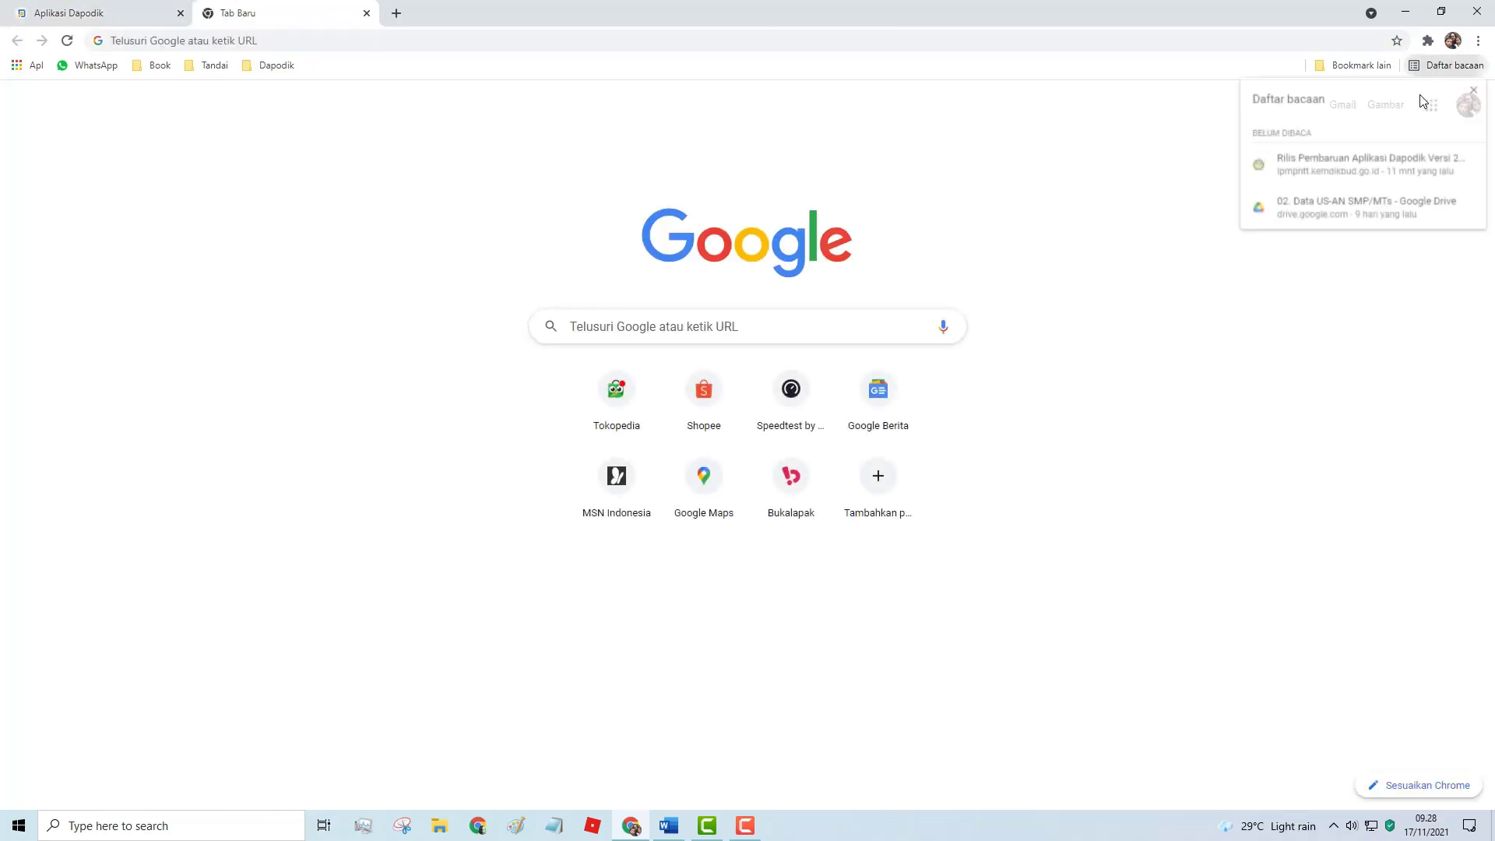
left_click(1311, 166)
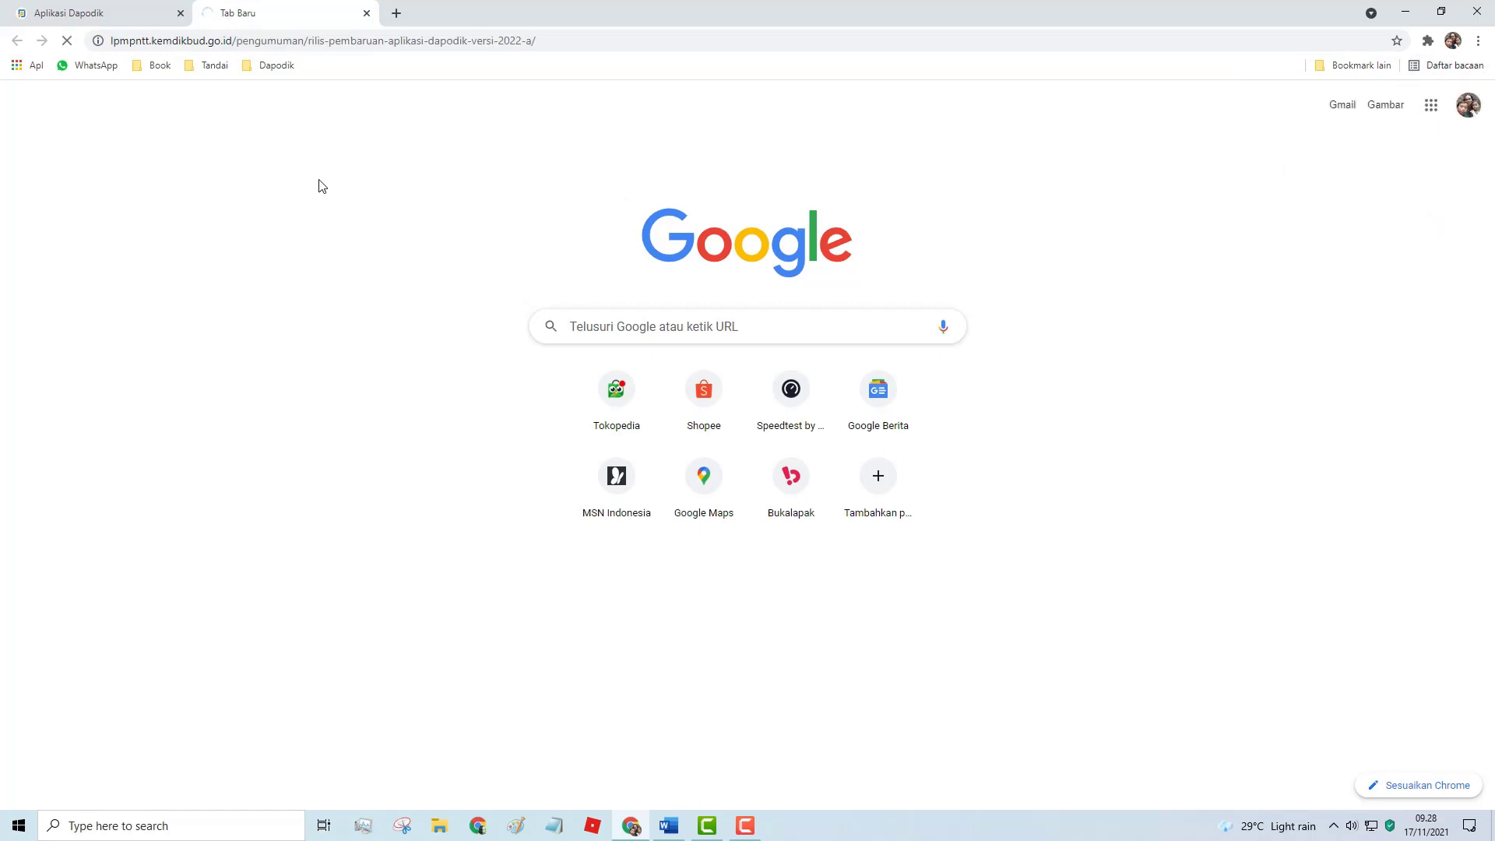
left_click(97, 16)
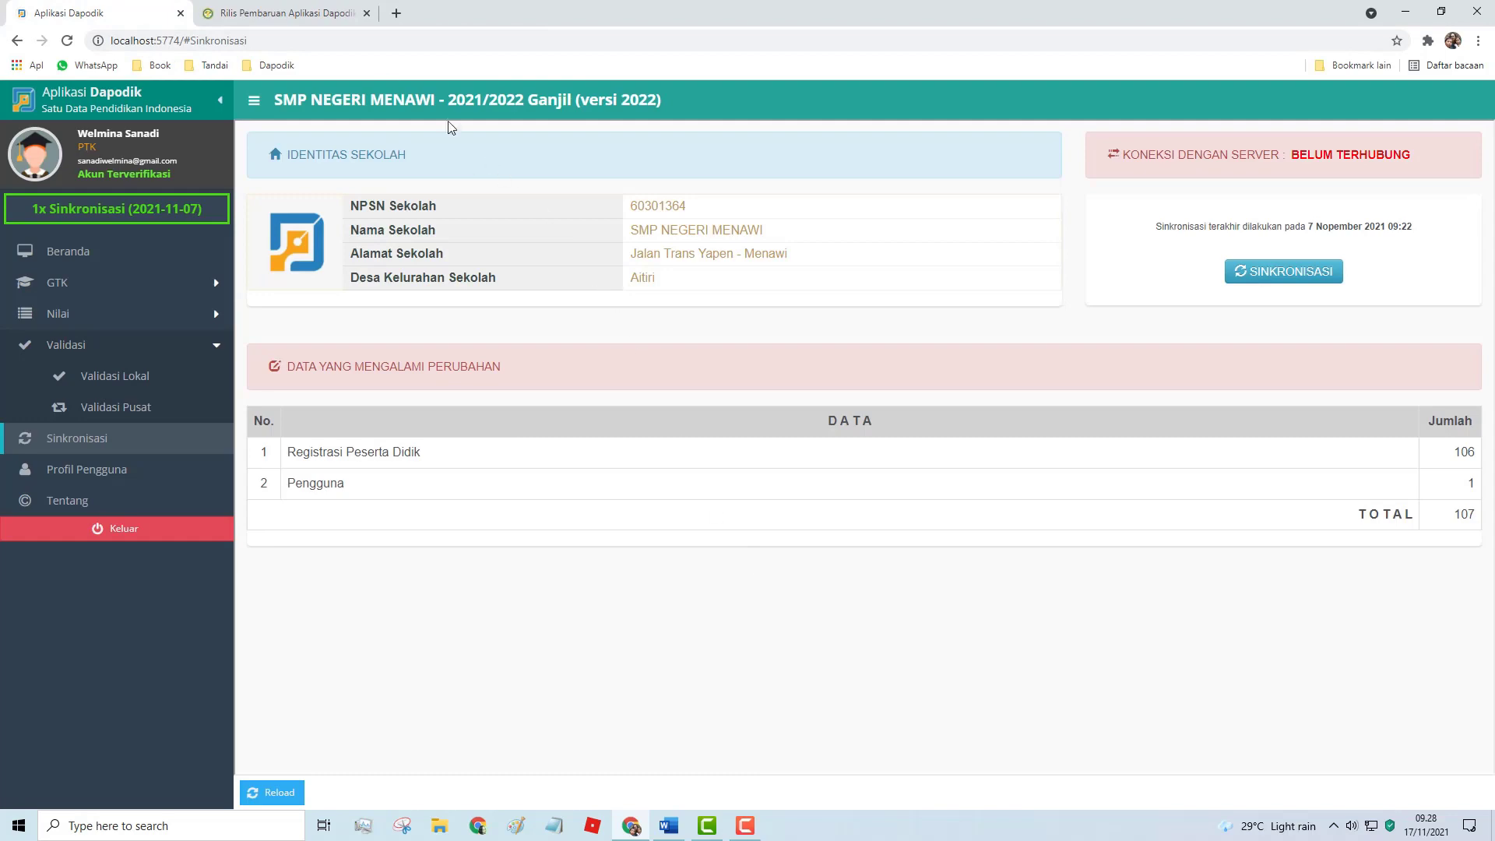
left_click(282, 13)
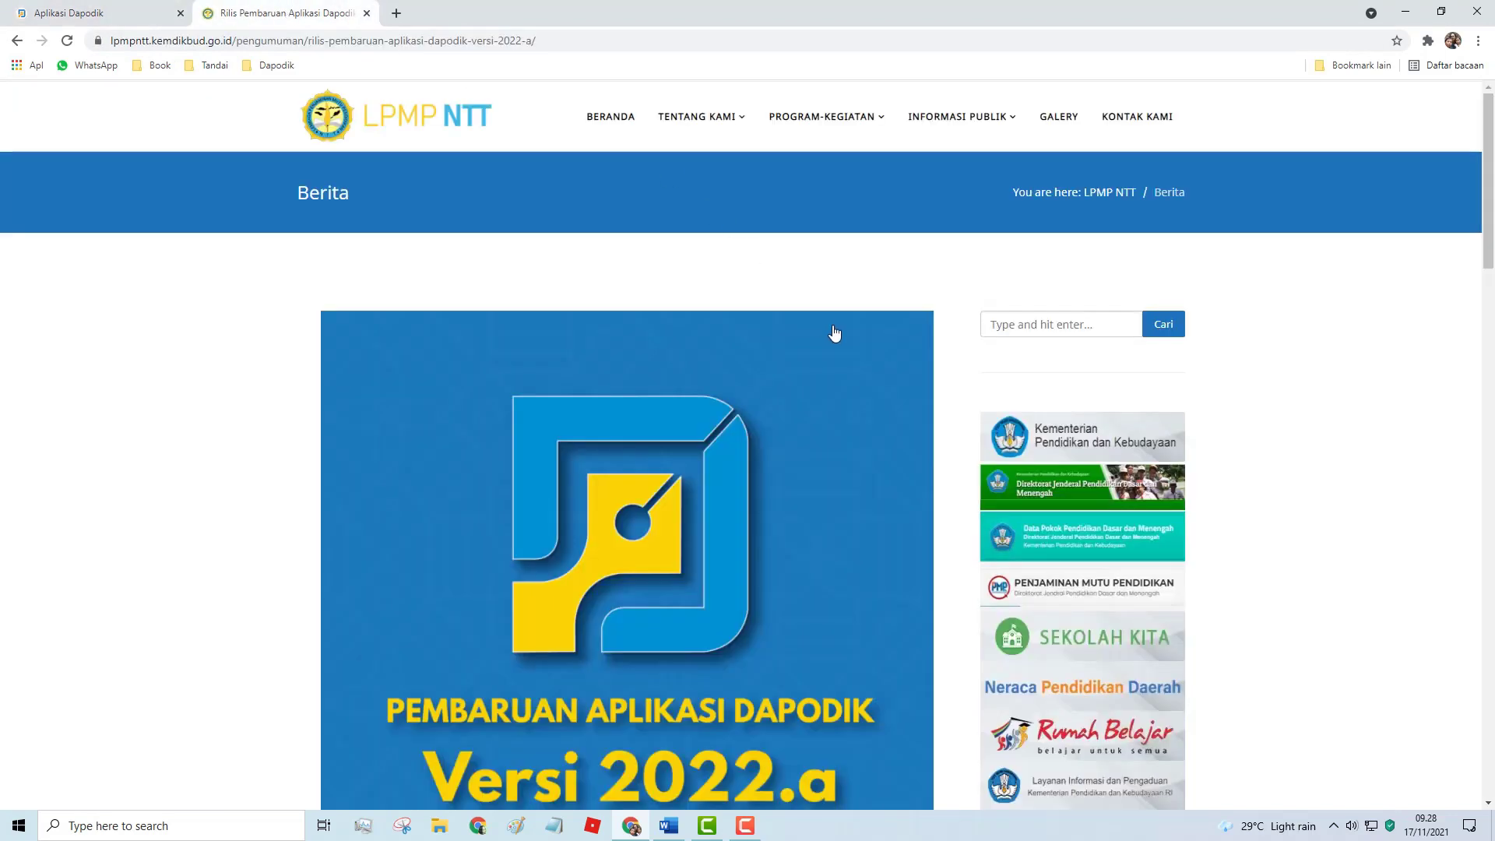
Download patch_dapodik_2022a.exe from the first "Tautan Patch Aplikasi Dapodik Versi 2022.a" link at the end of the article.
scroll(911, 430, "down", 5)
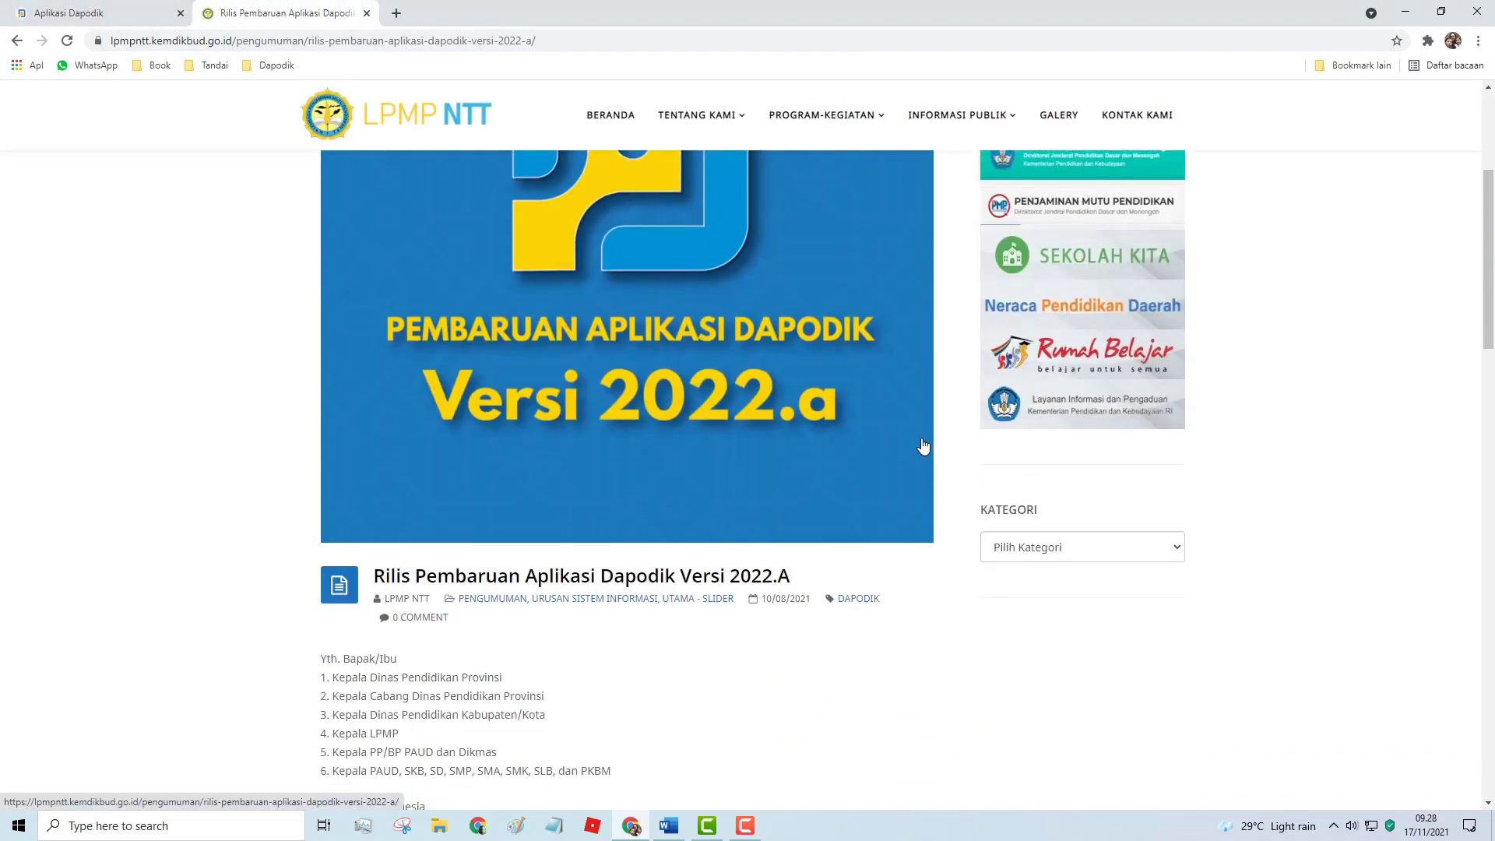
scroll(922, 445, "down", 18)
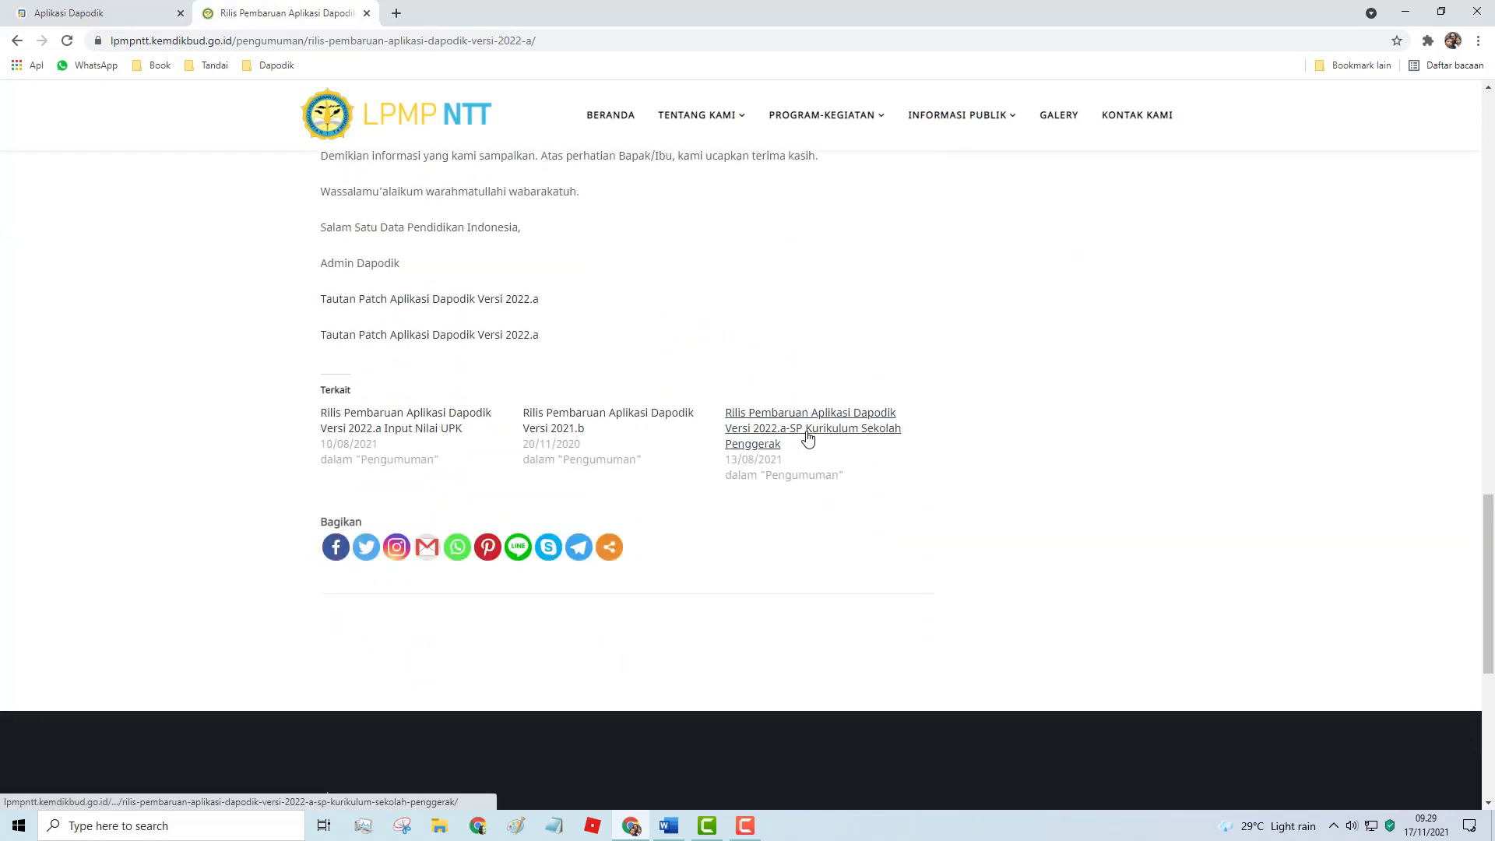
left_click(469, 300)
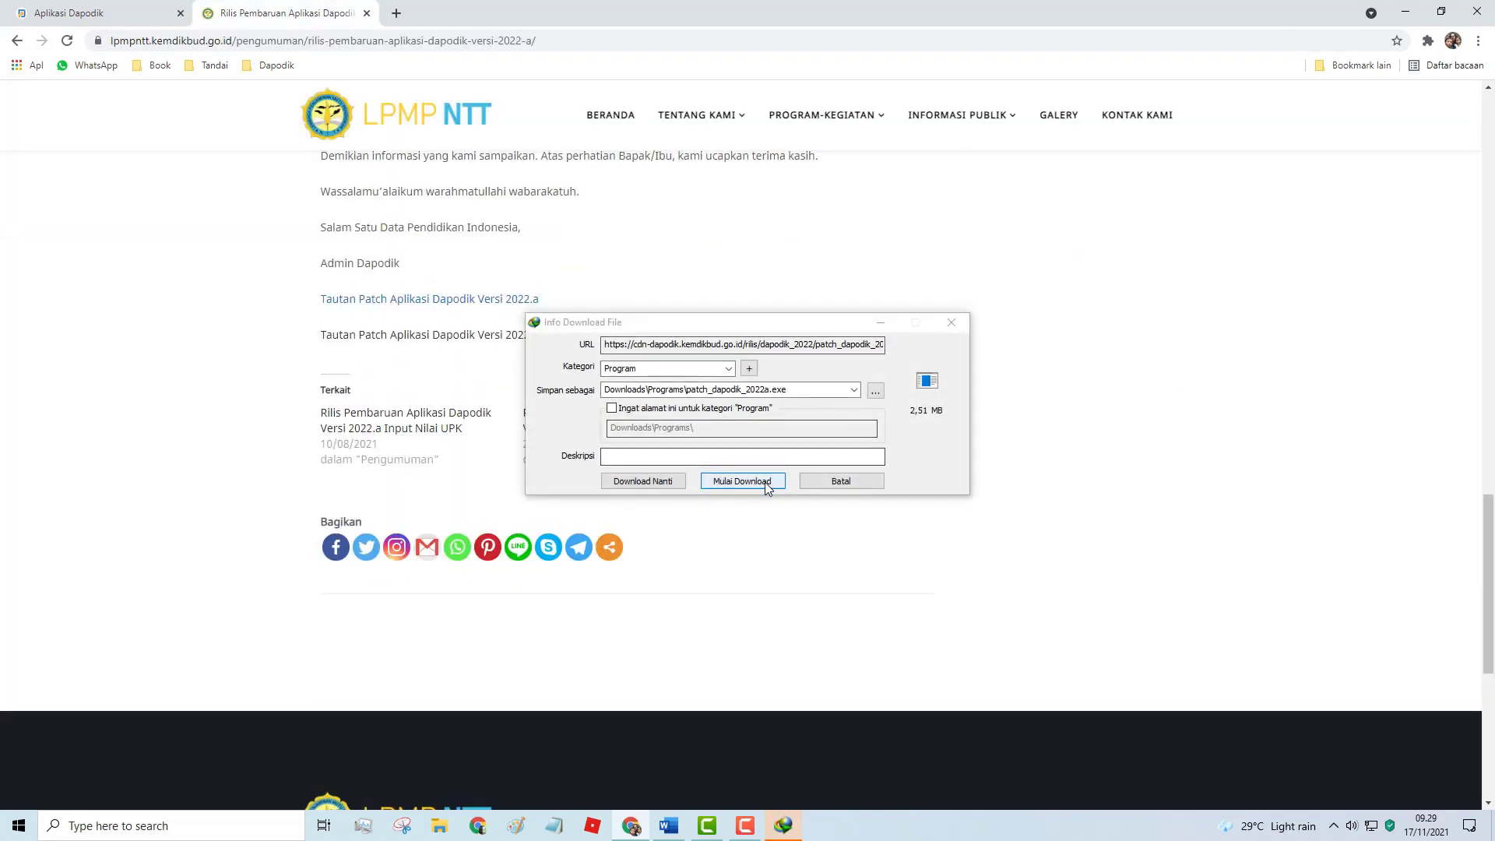
left_click(764, 483)
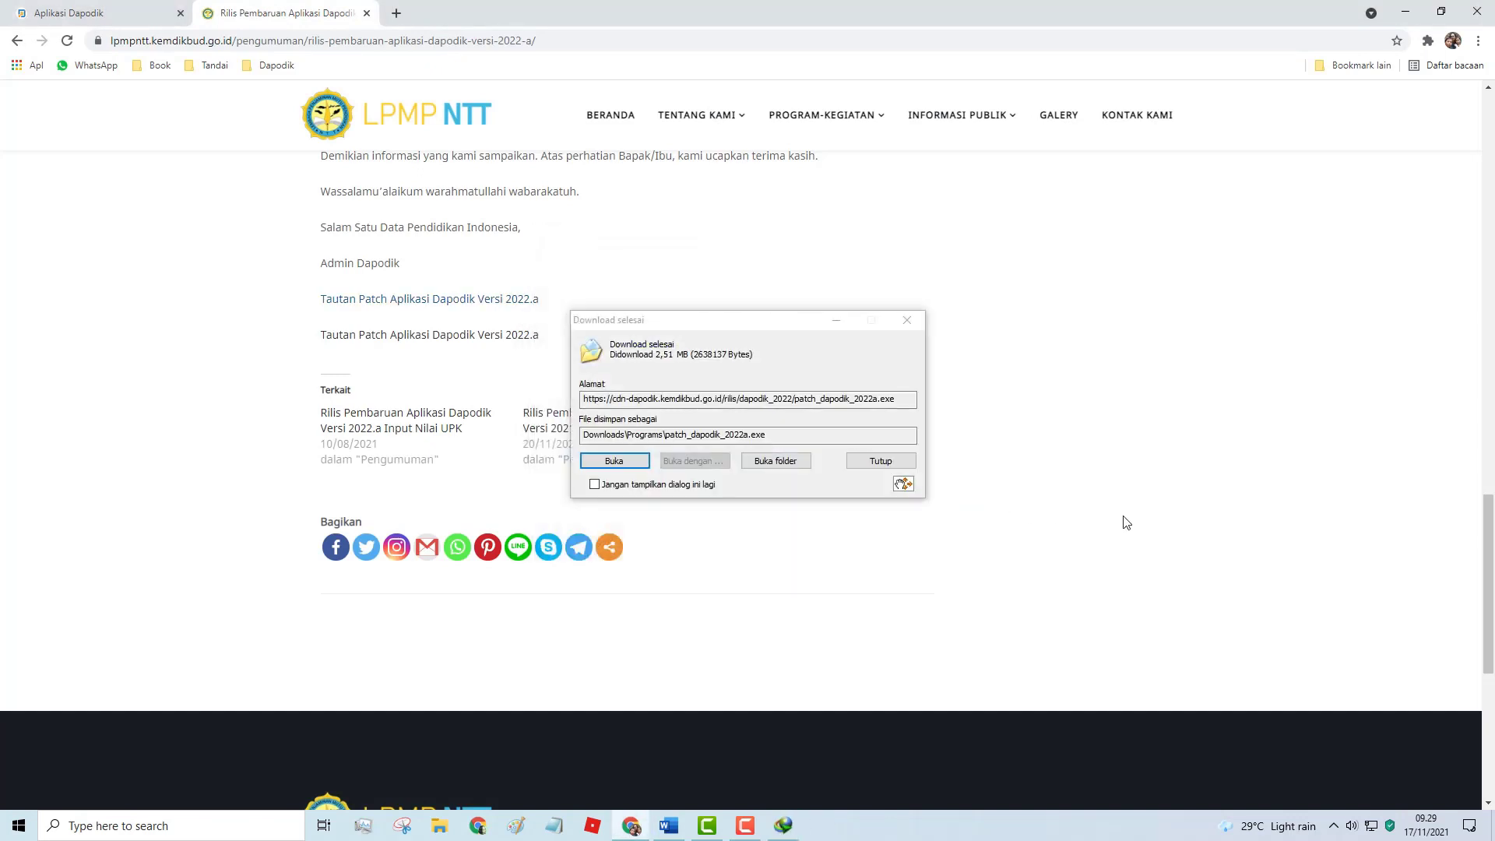
Run the downloaded patch and install Dapodik version 2022.a, accepting the licence agreement and finishing the setup wizard.
left_click(614, 461)
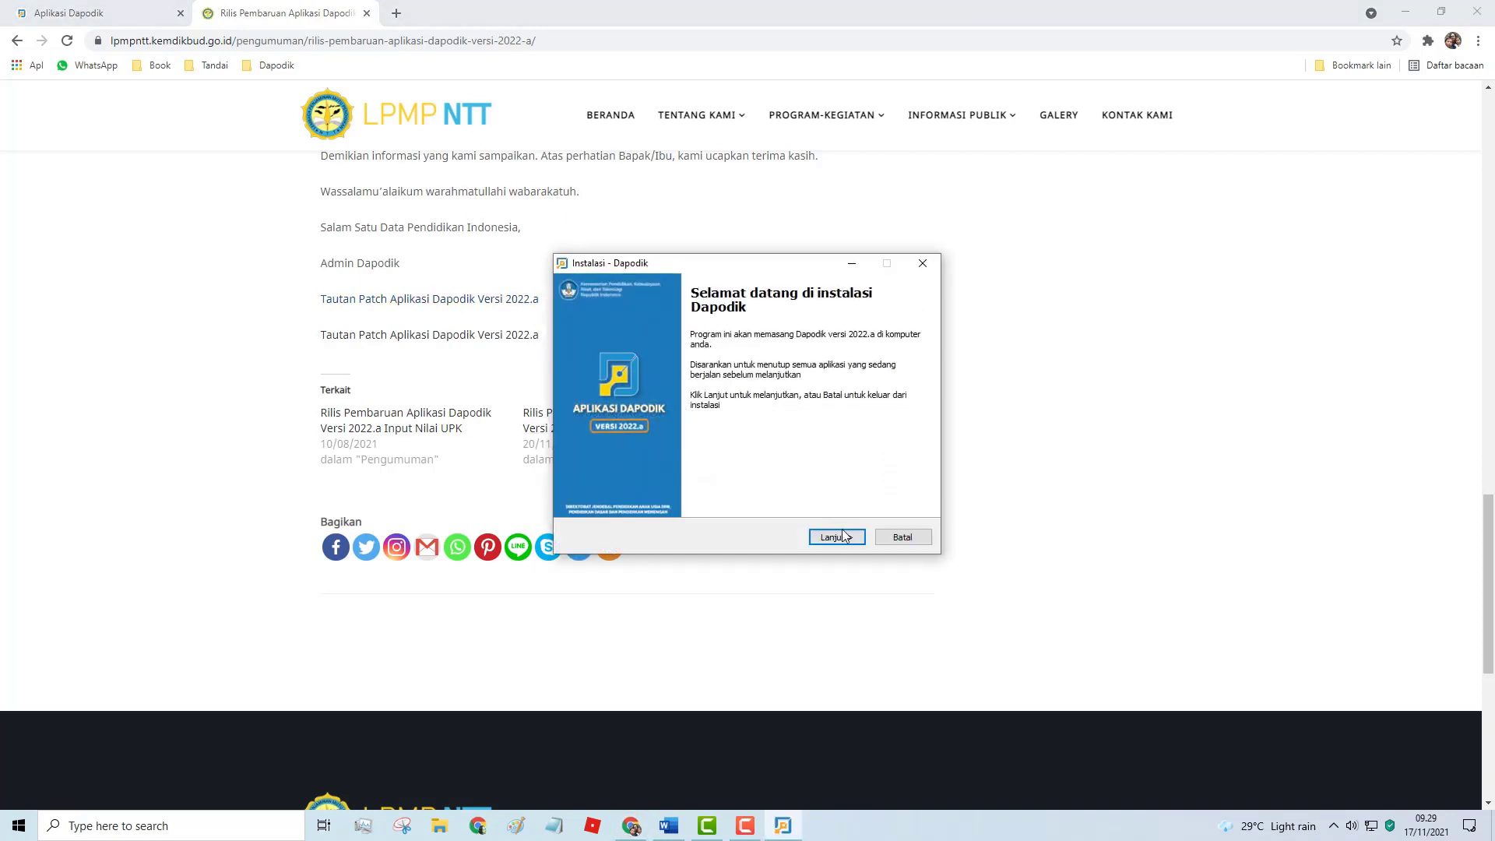
left_click(837, 537)
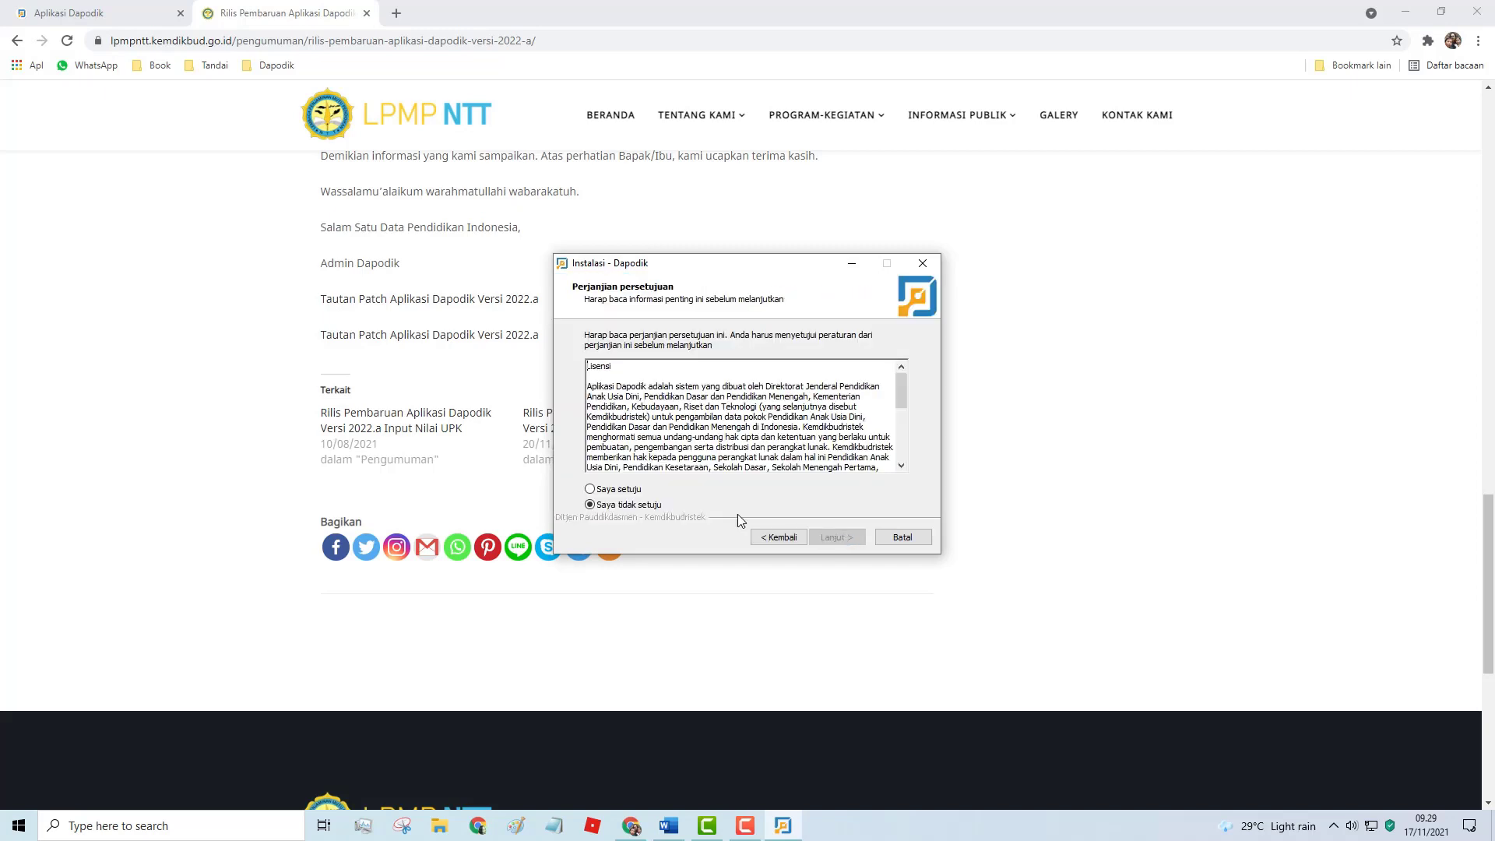
left_click(630, 492)
left_click(834, 537)
left_click(834, 539)
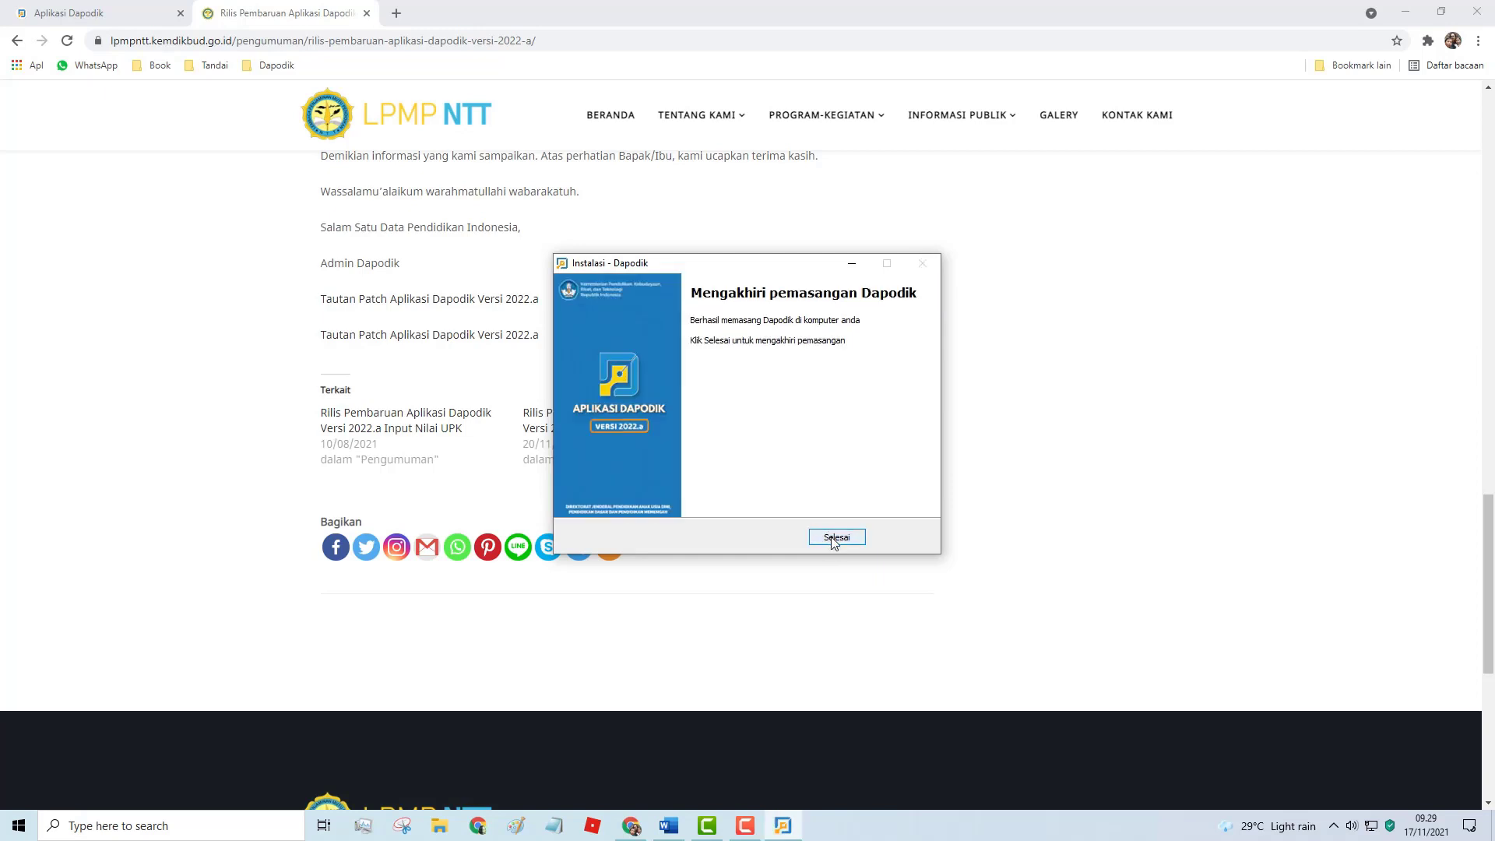
left_click(834, 538)
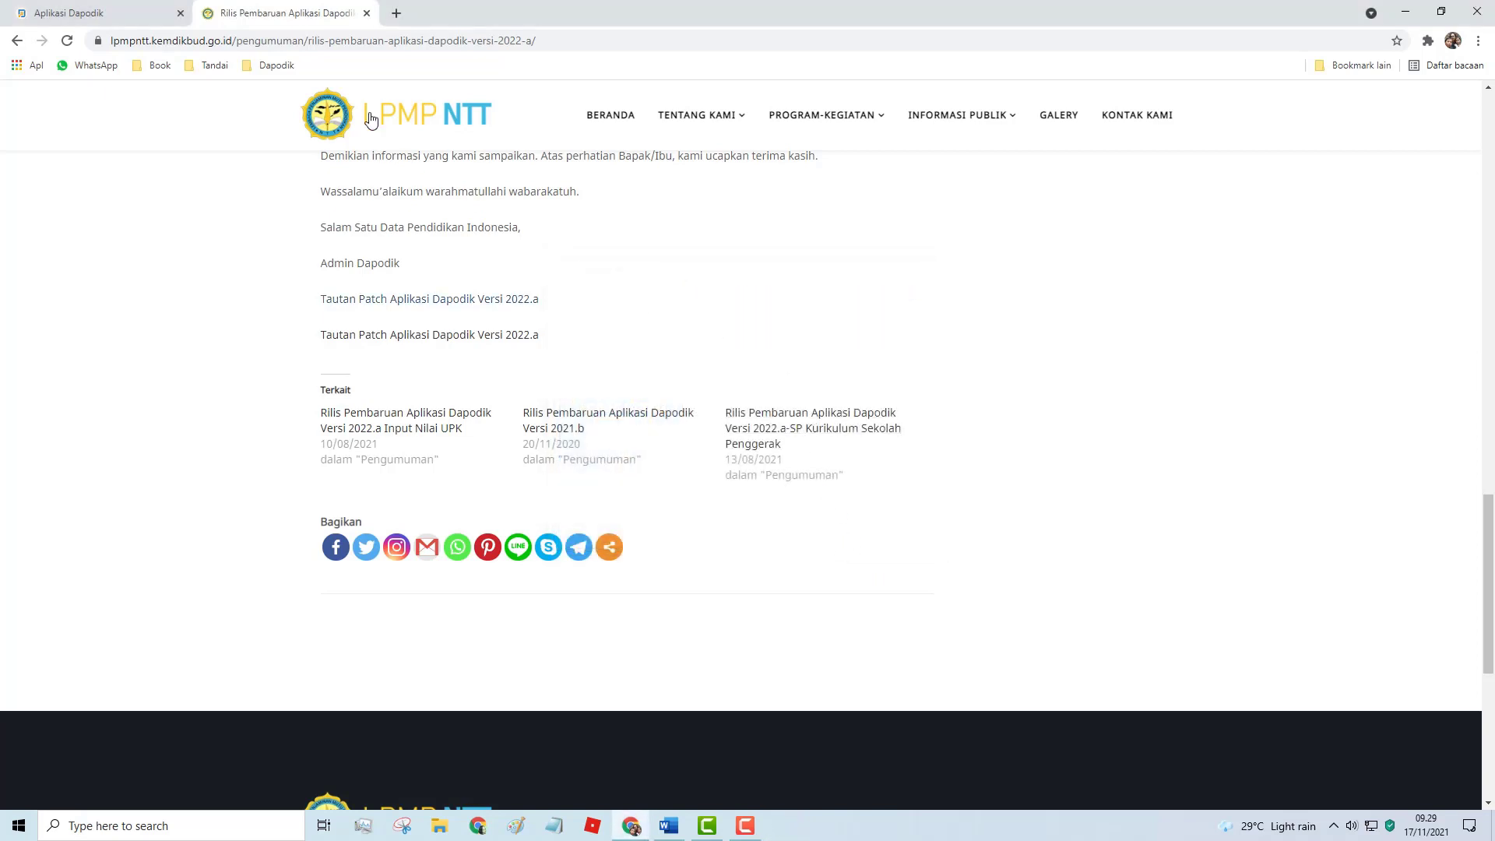
Close the update article and the Dapodik browser window, and clear the remaining windows to return to the desktop.
left_click(366, 13)
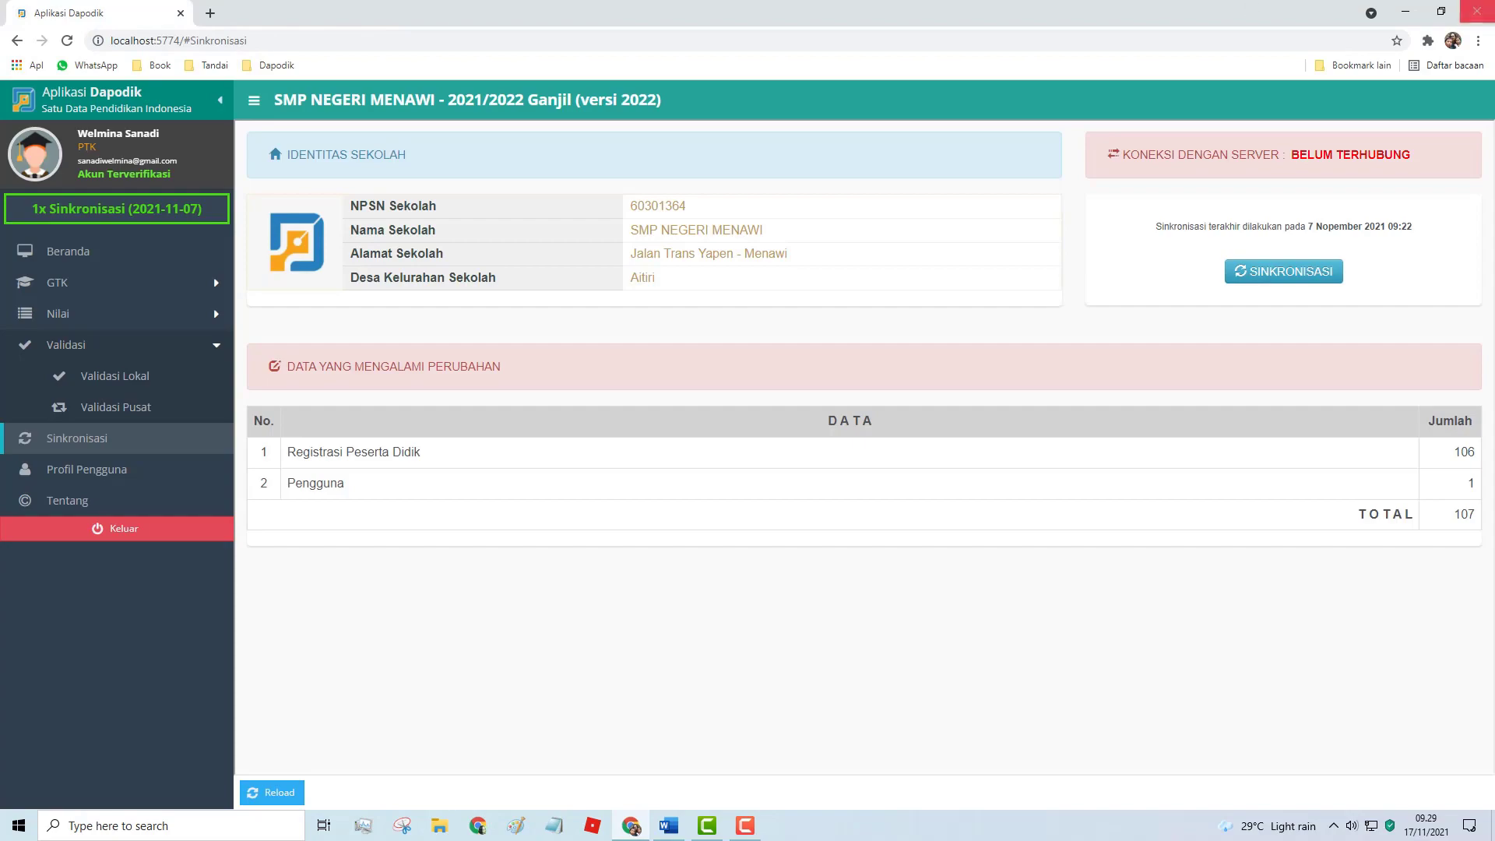
left_click(1477, 12)
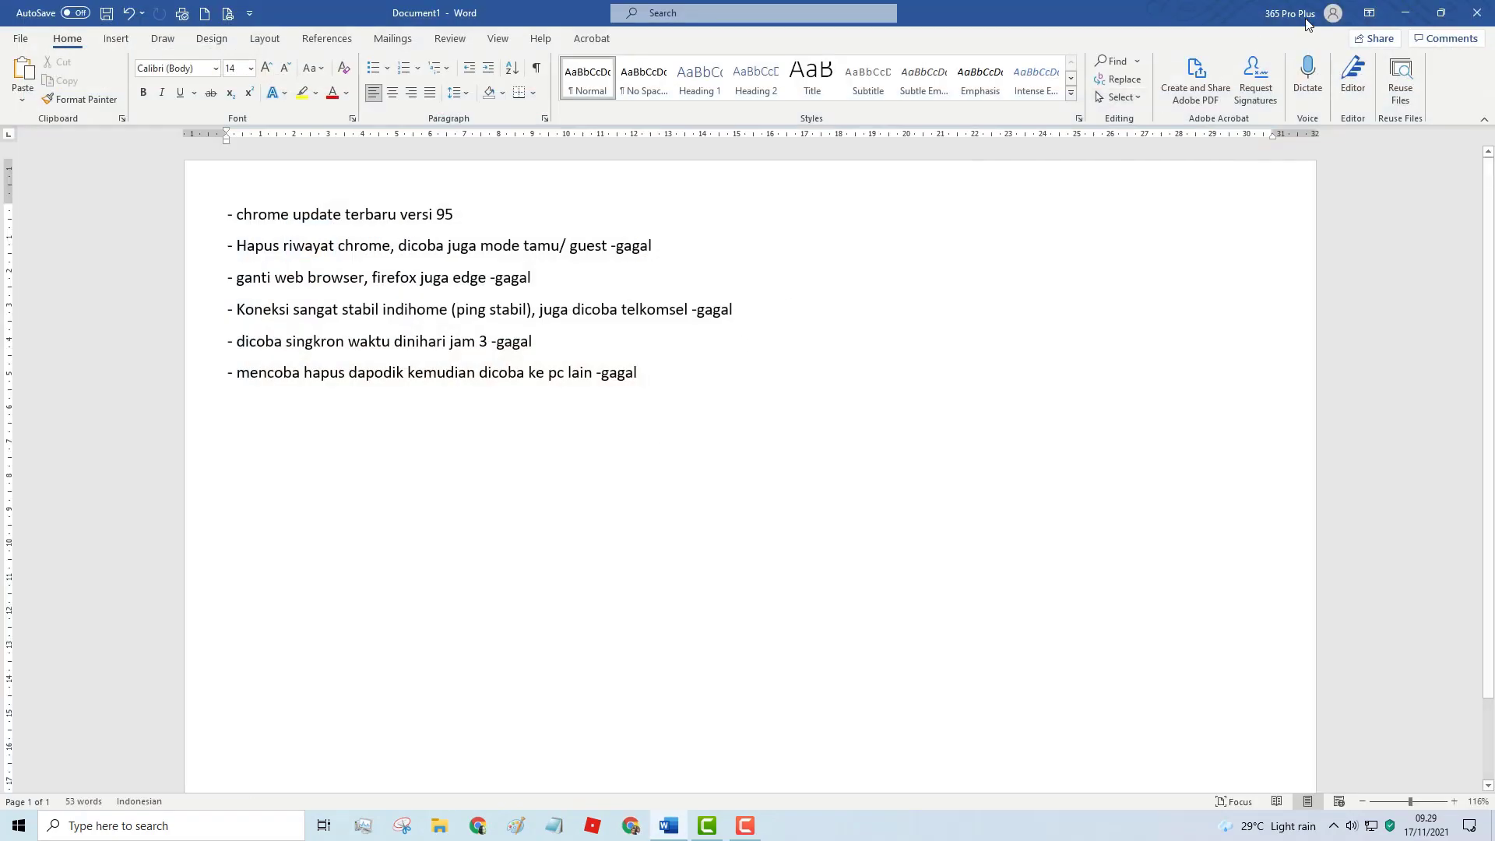
left_click(1405, 13)
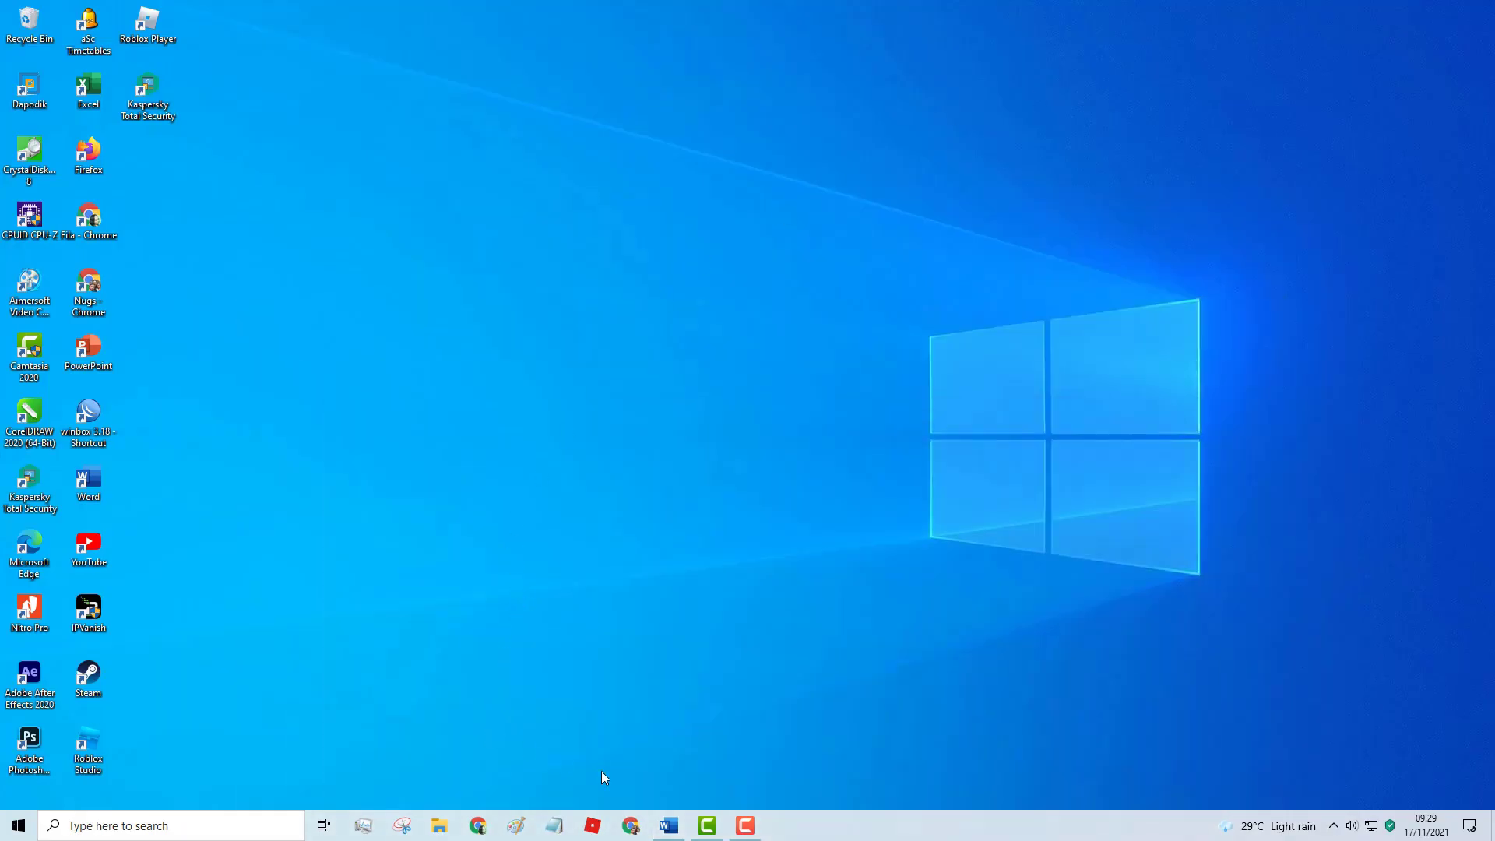
left_click(647, 824)
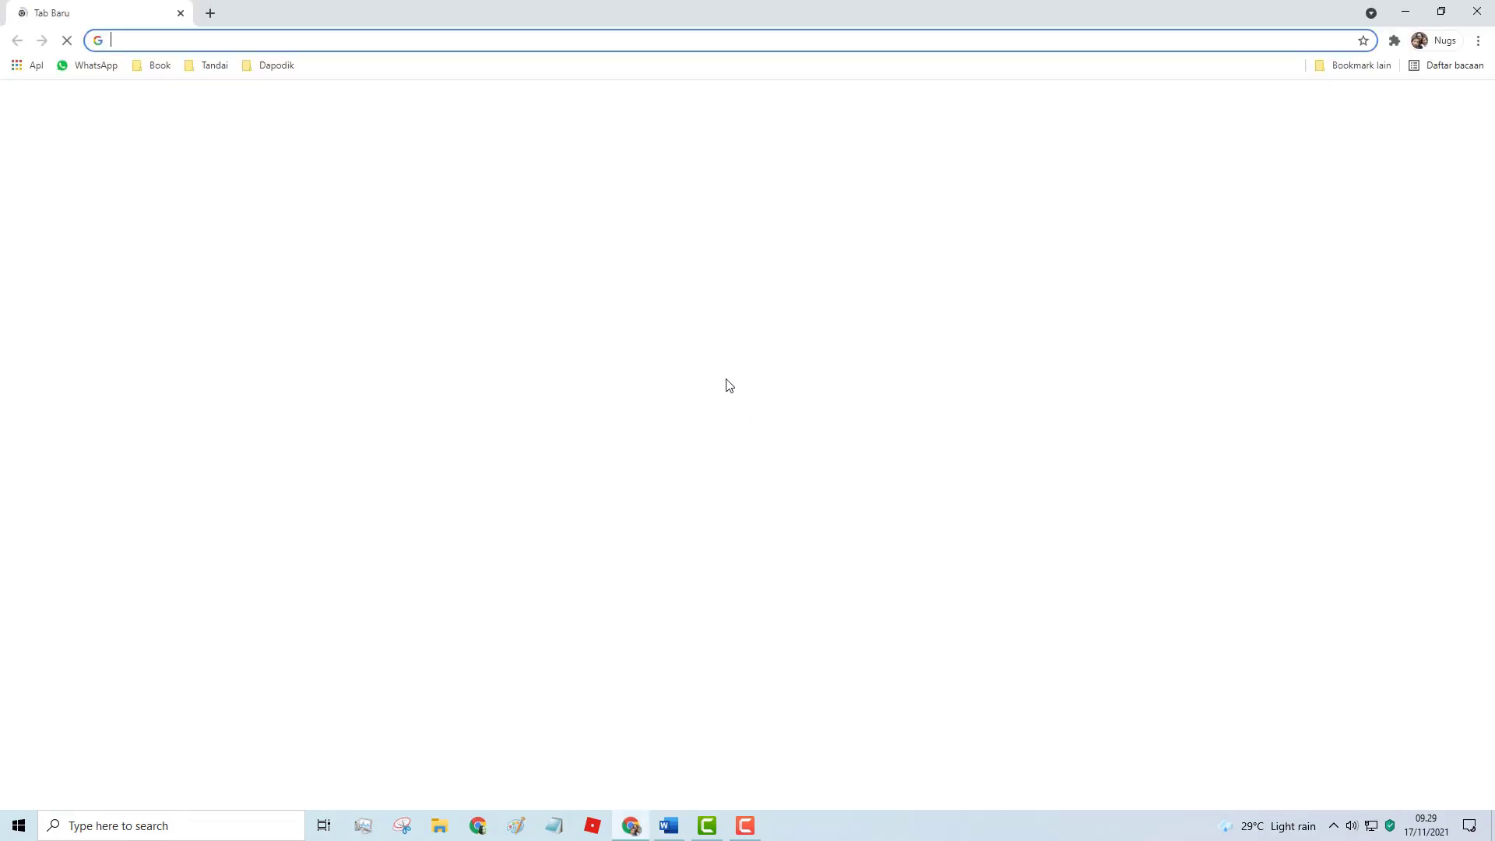
left_click(1411, 12)
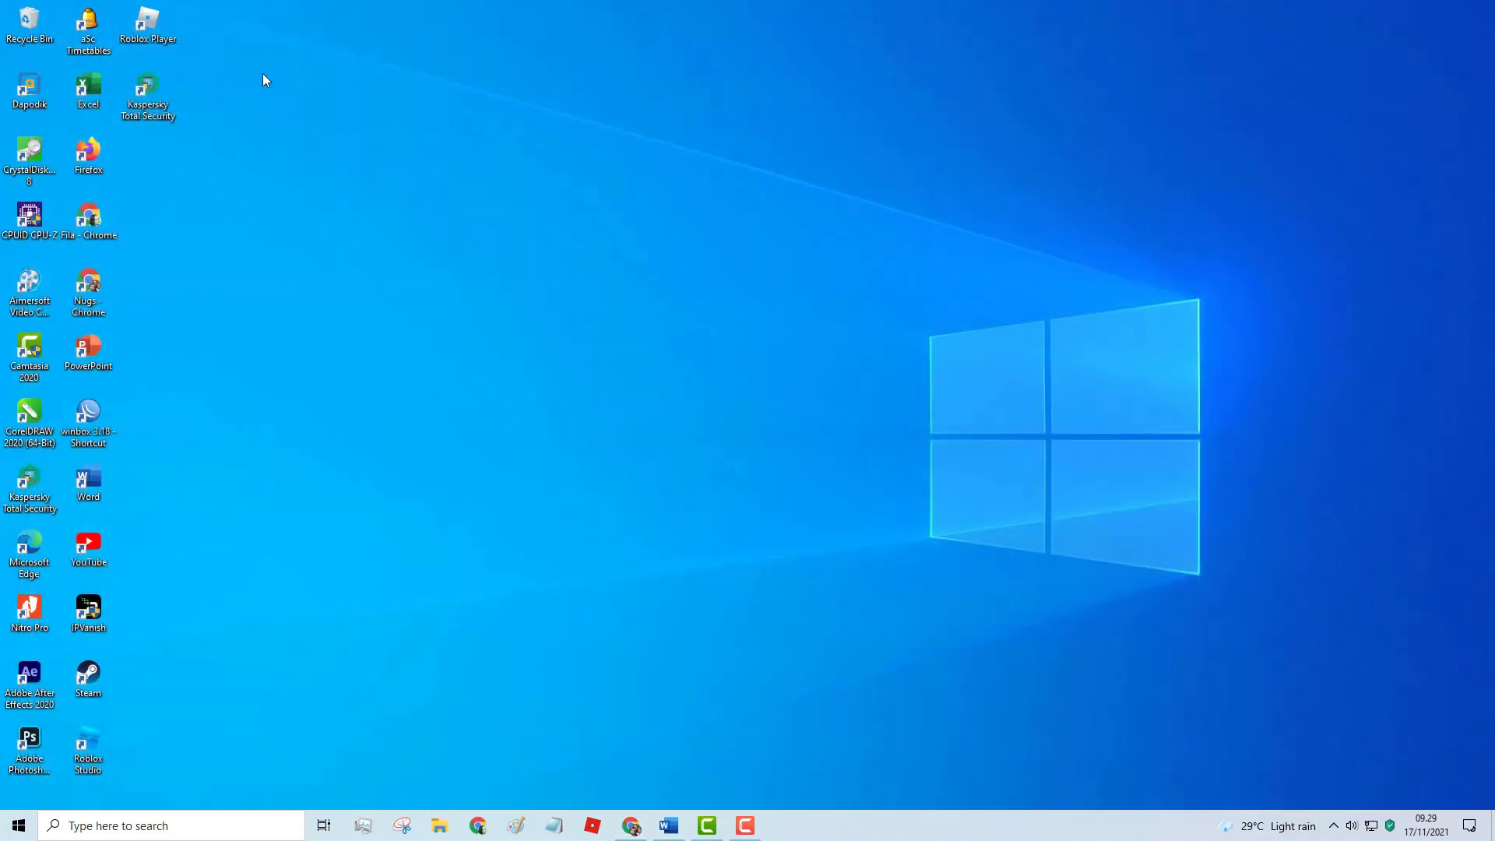
Launch Dapodik from the desktop, log in for 2021/2022 Ganjil with the Kepala Sekolah role, and dismiss the outdated-interface notice.
double_click(30, 87)
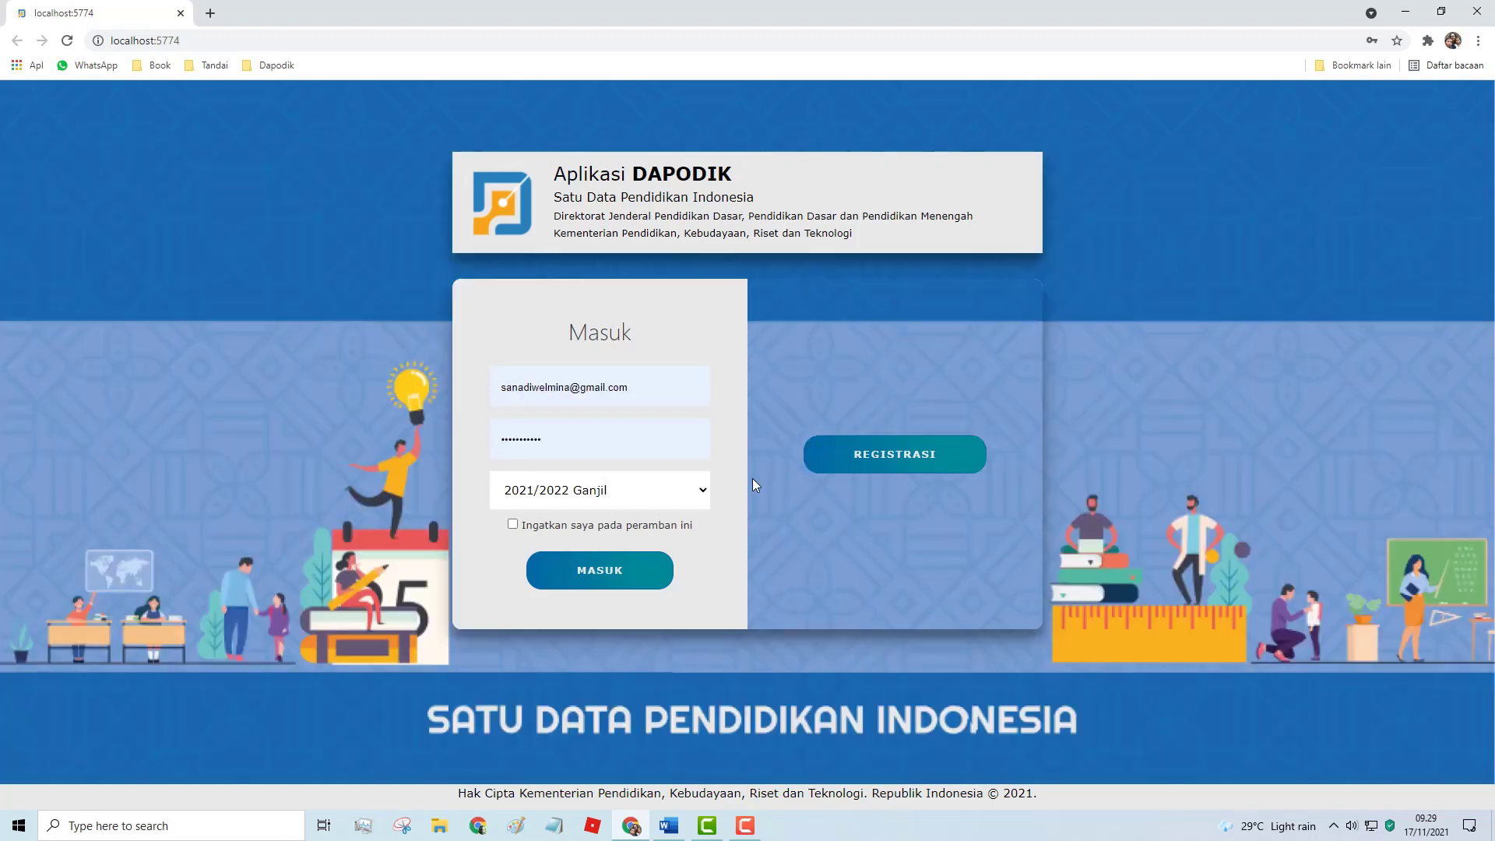
left_click(610, 573)
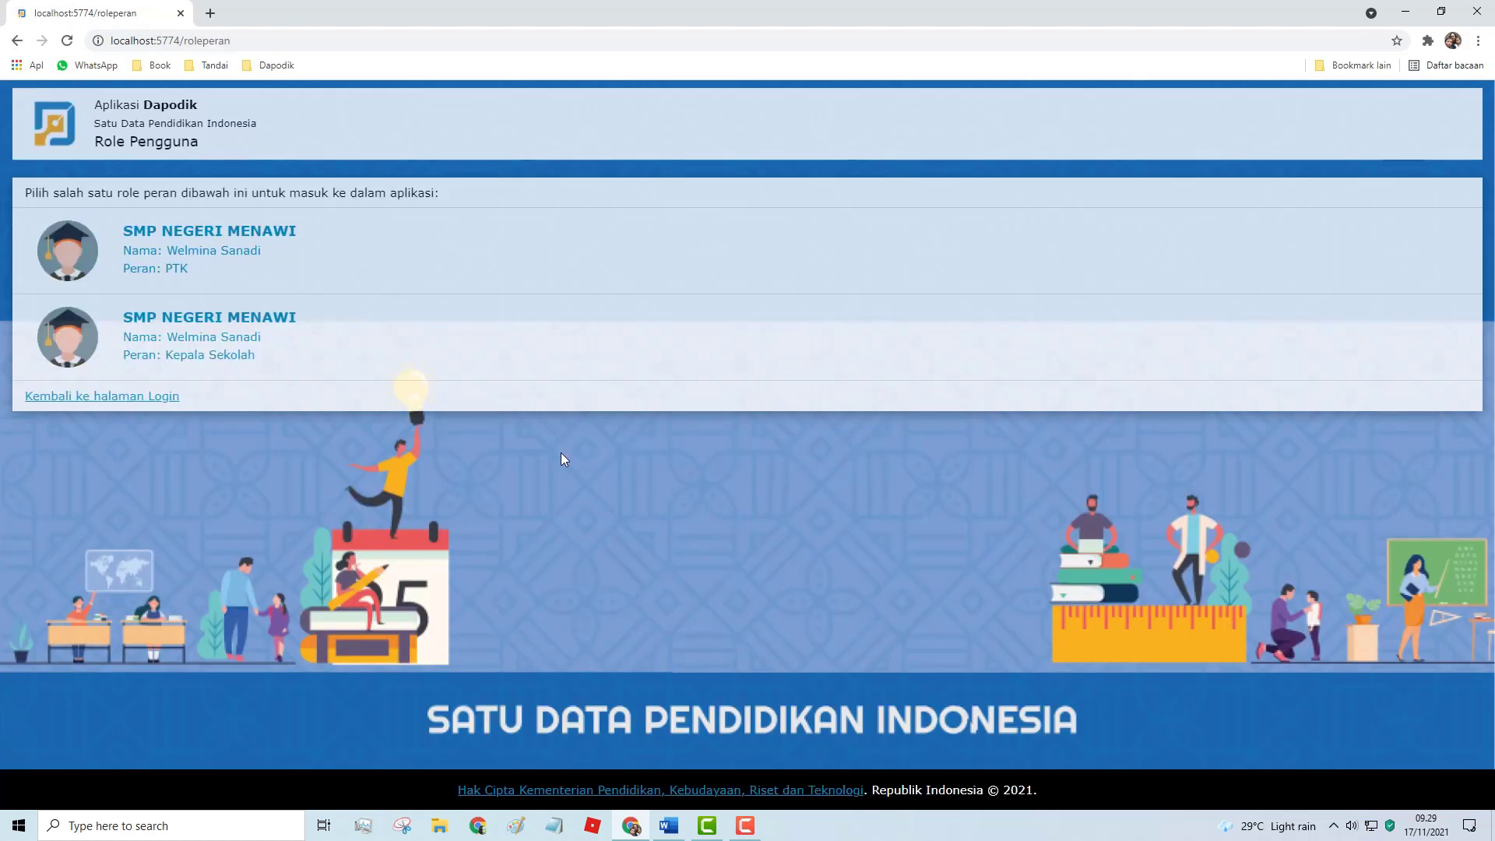
left_click(192, 342)
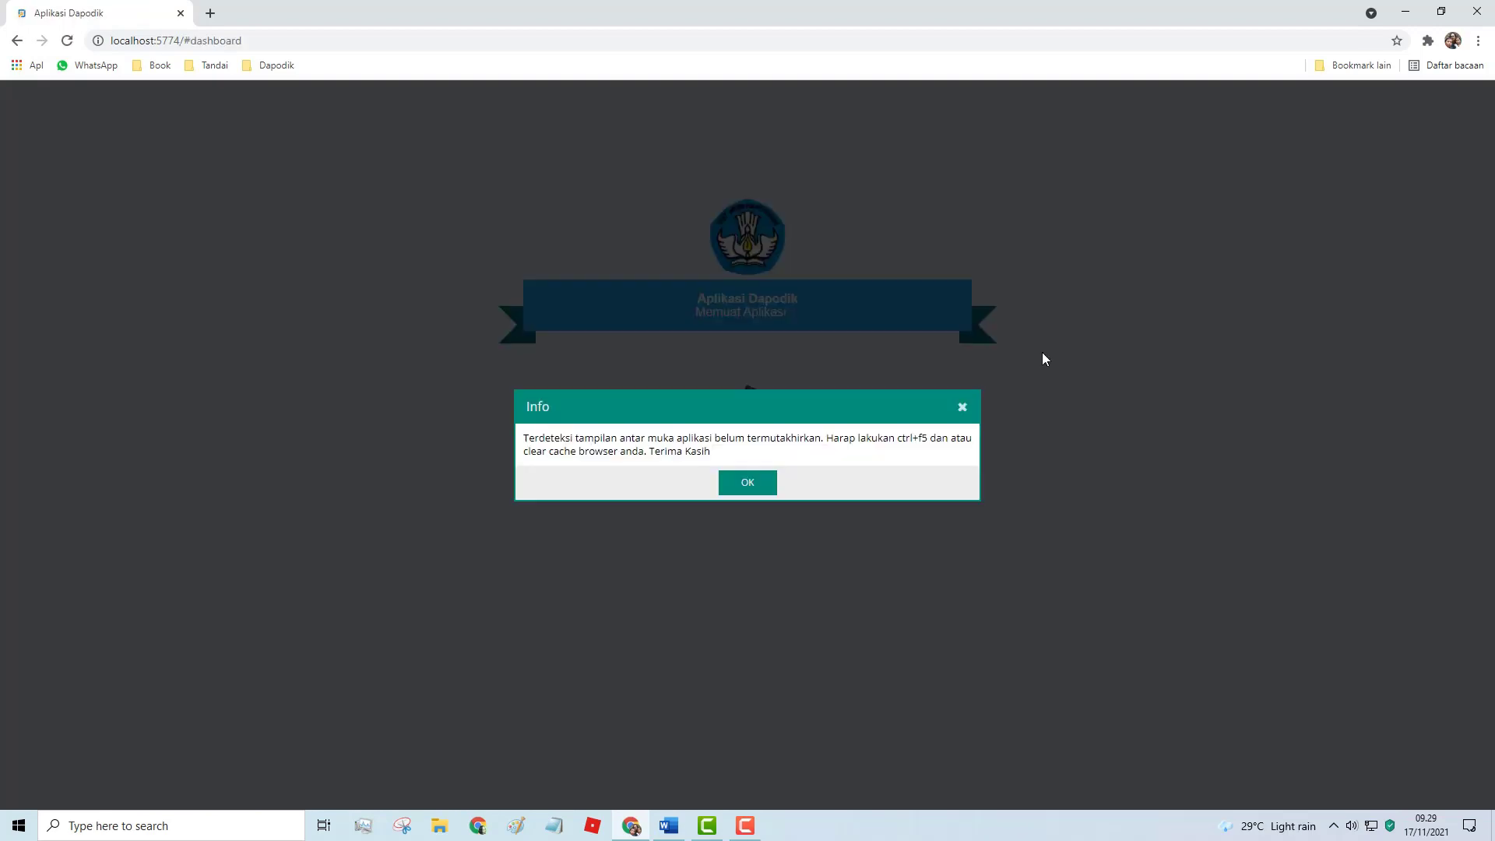
key("Return")
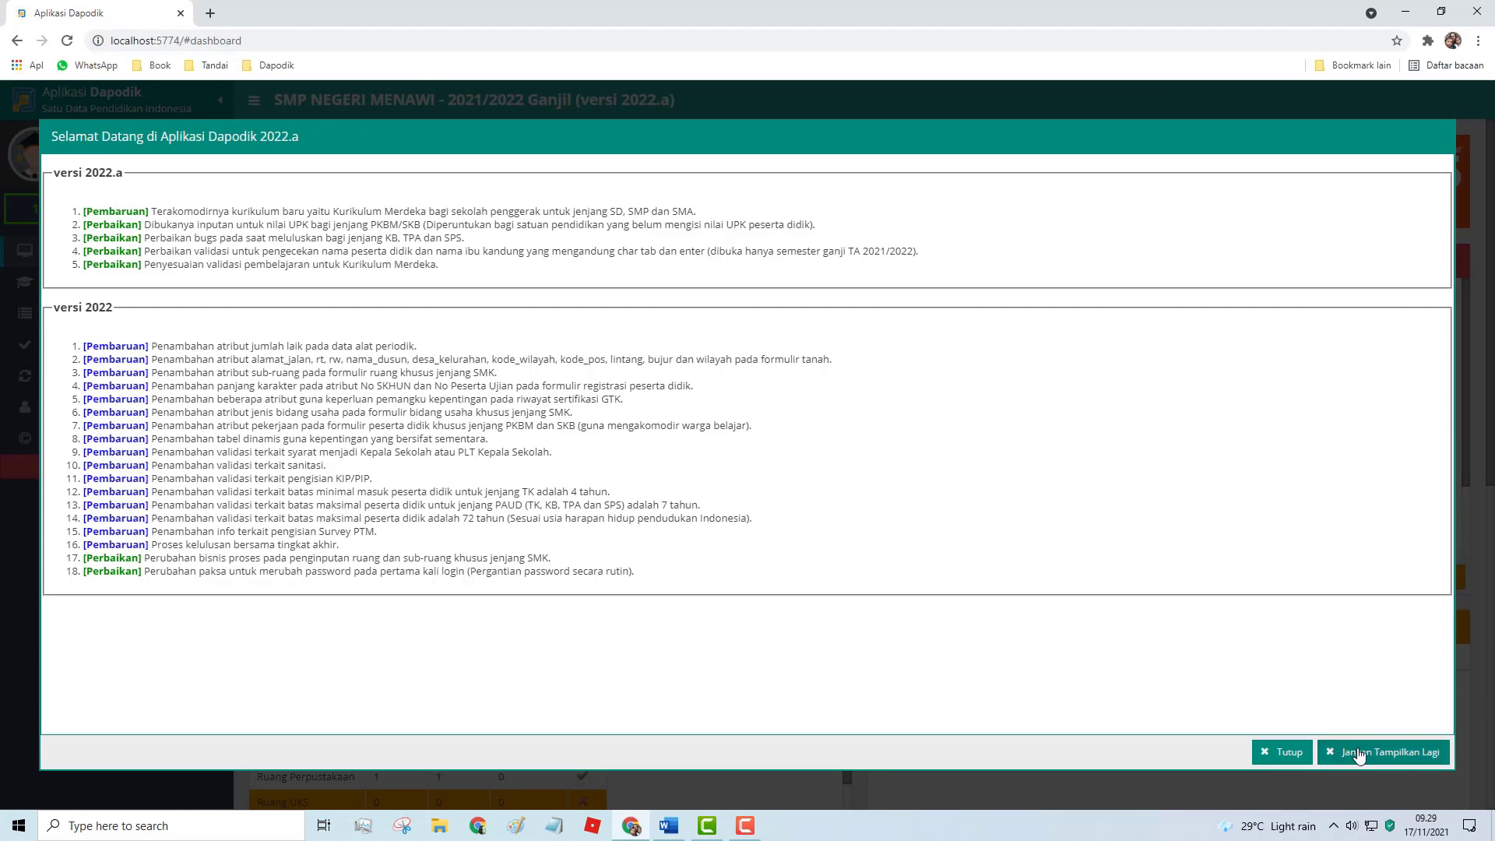
Permanently dismiss the 2022.a welcome notice and run local validation (Validasi Lokal) for each category from Sarpras through Referensi.
left_click(1353, 749)
left_click(747, 483)
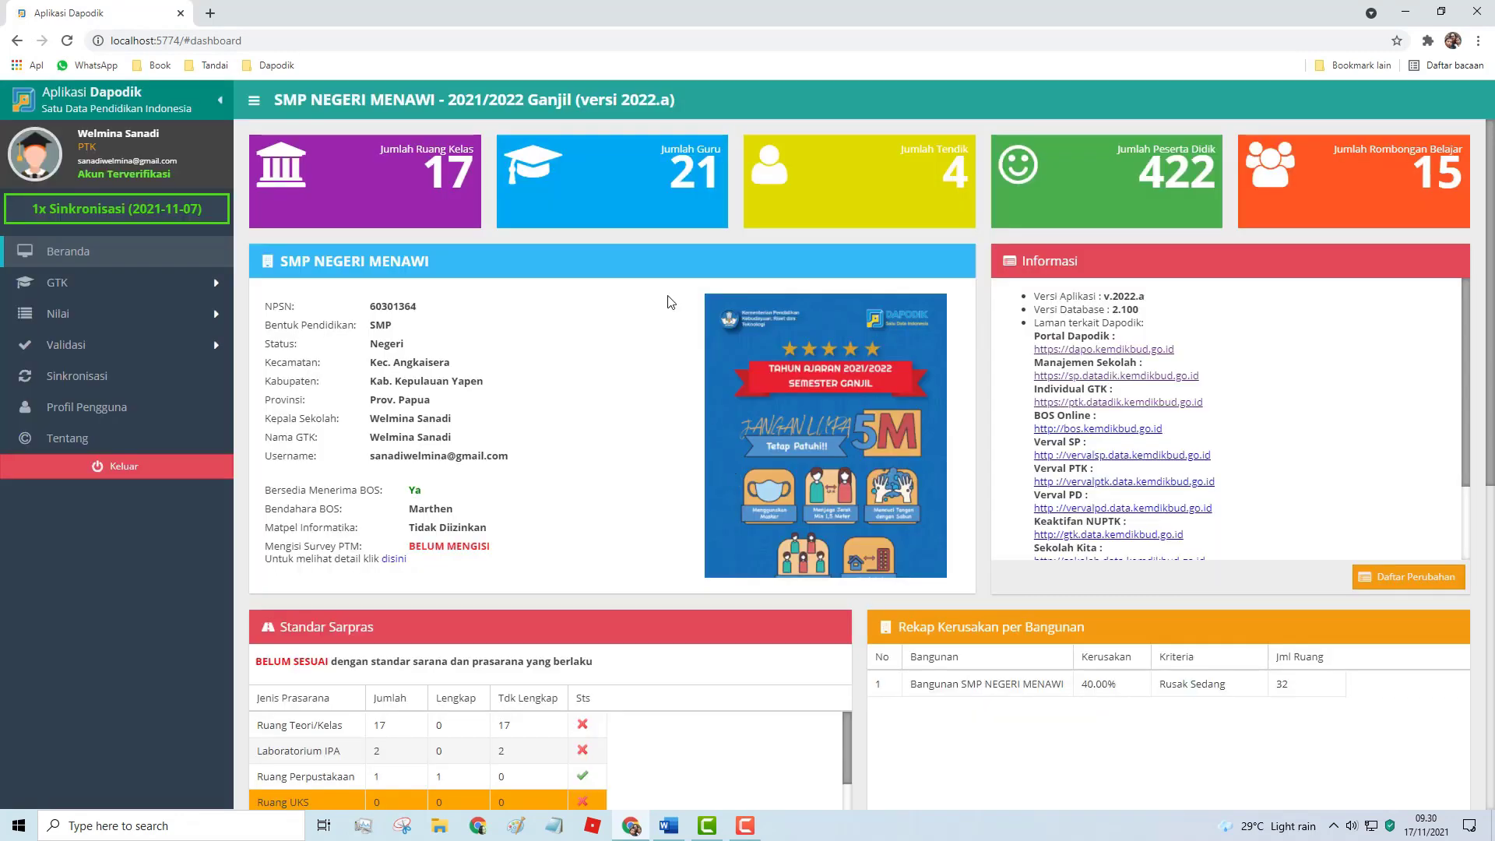
left_click(150, 354)
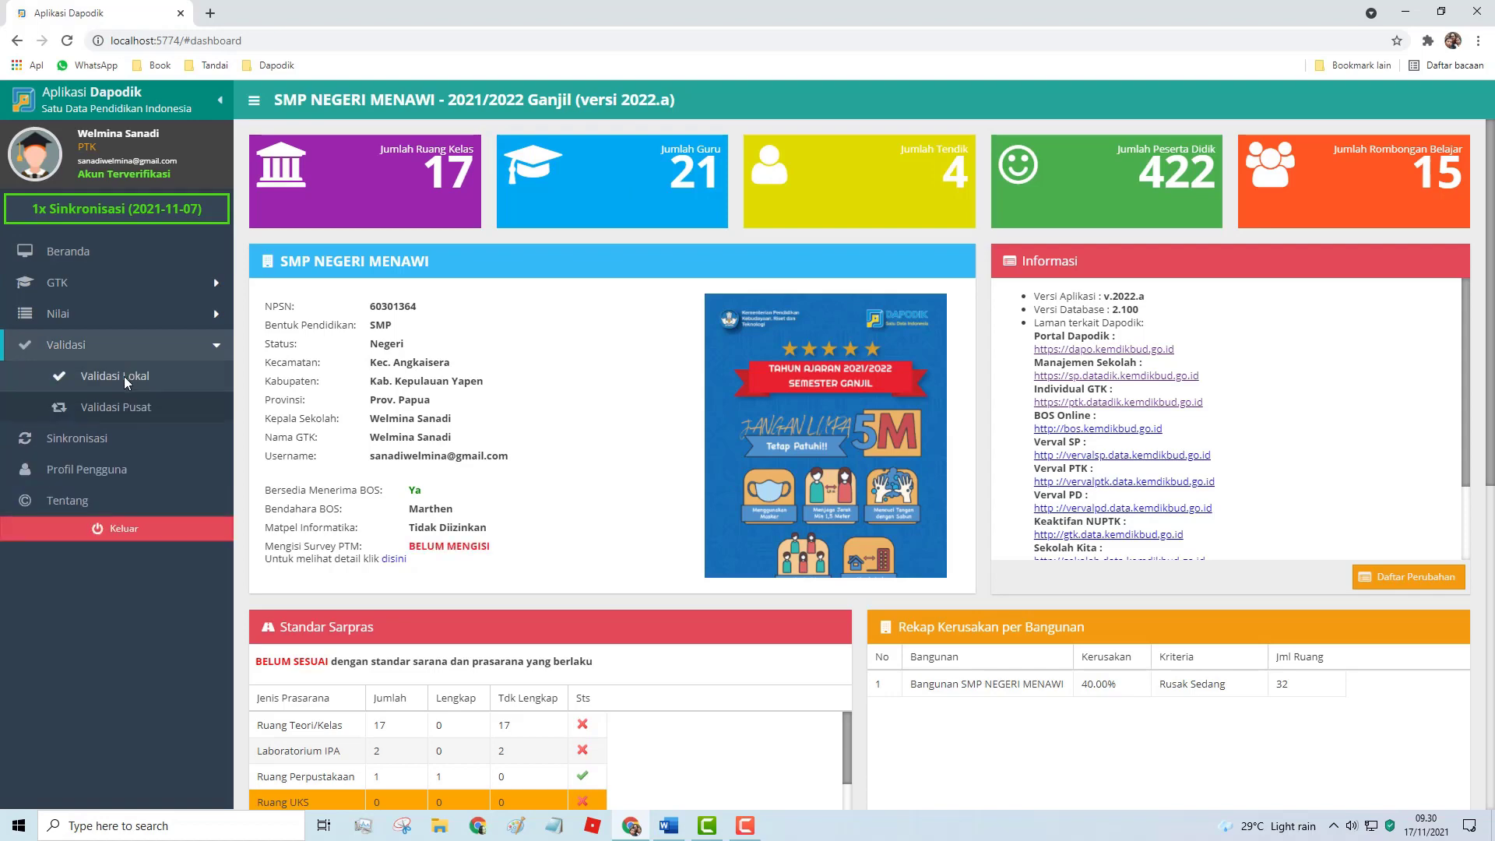
left_click(124, 376)
left_click(340, 518)
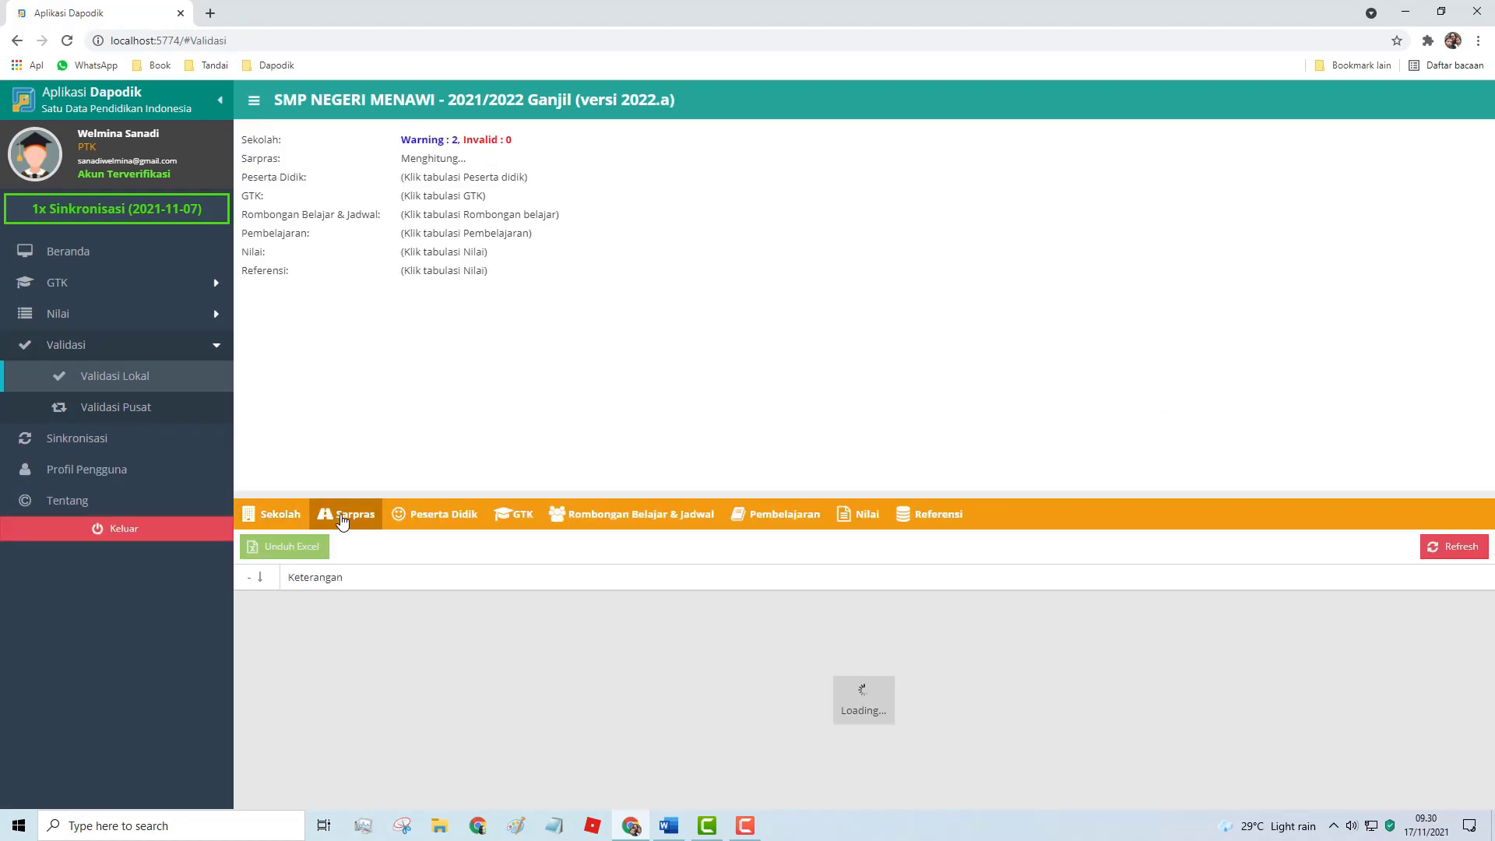
left_click(419, 519)
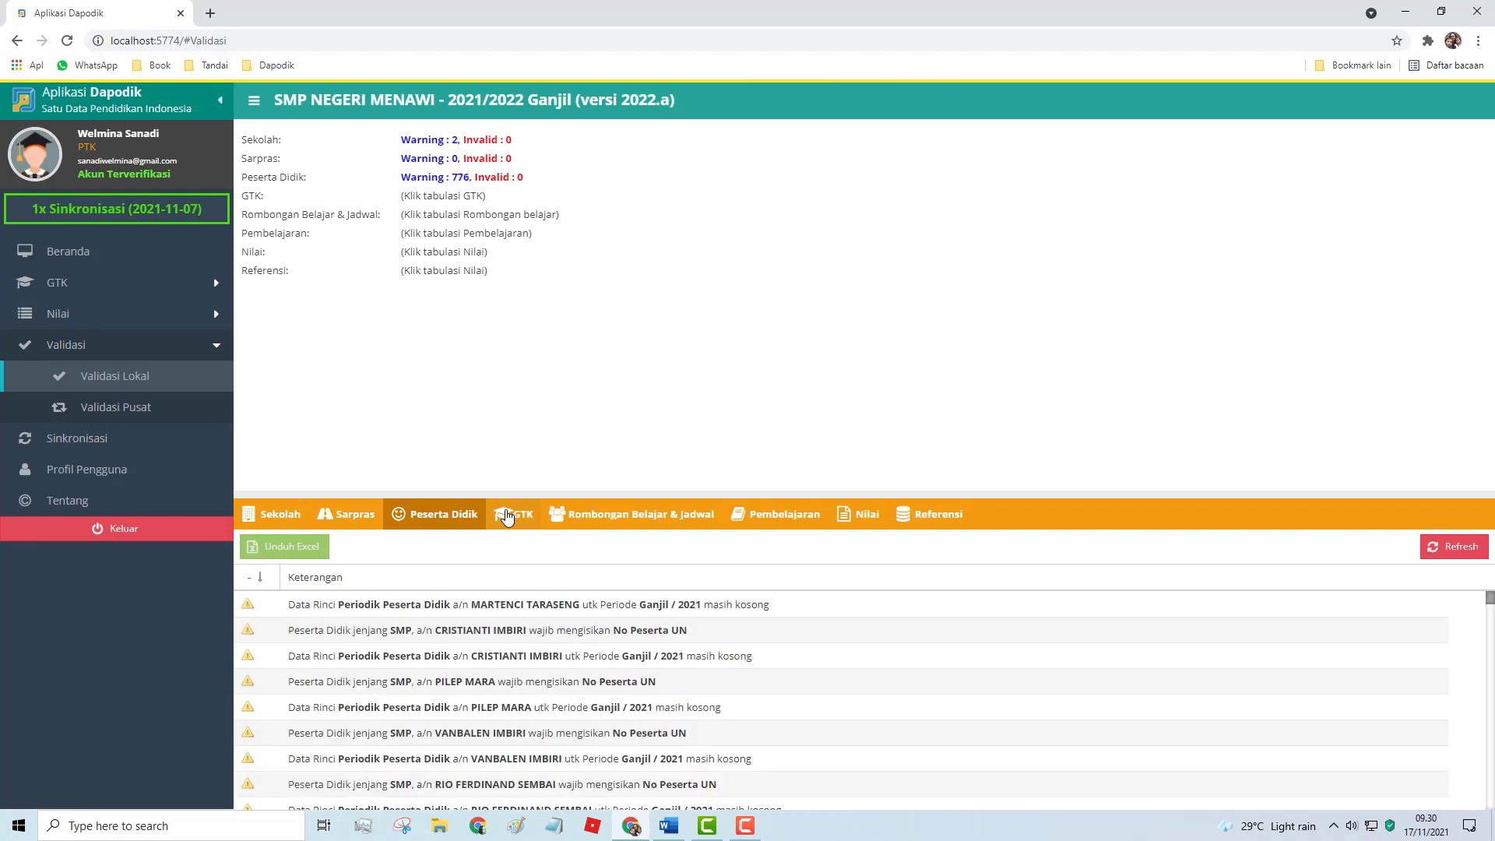
left_click(507, 517)
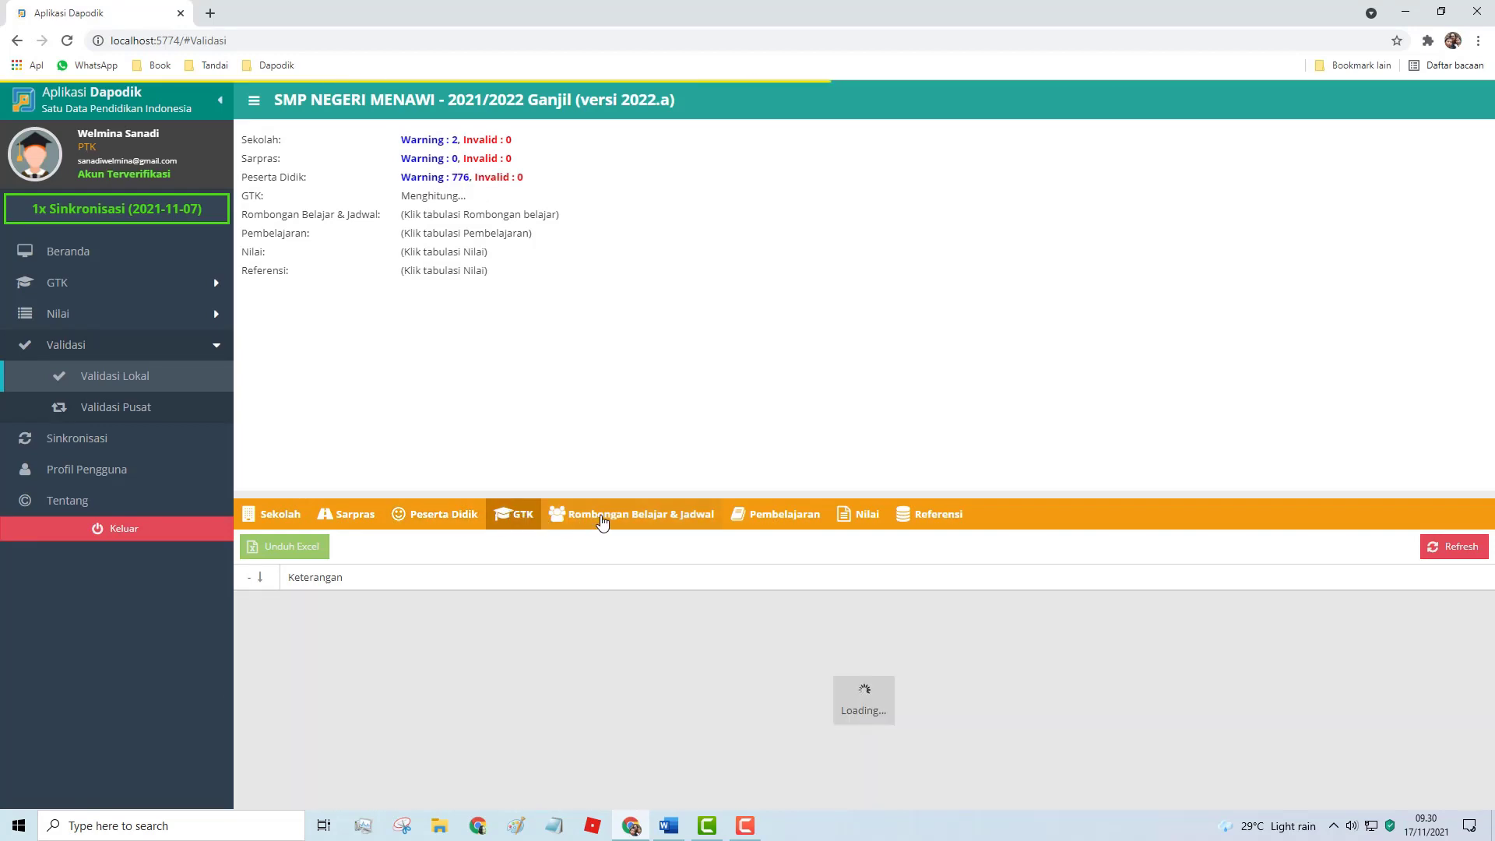
left_click(607, 521)
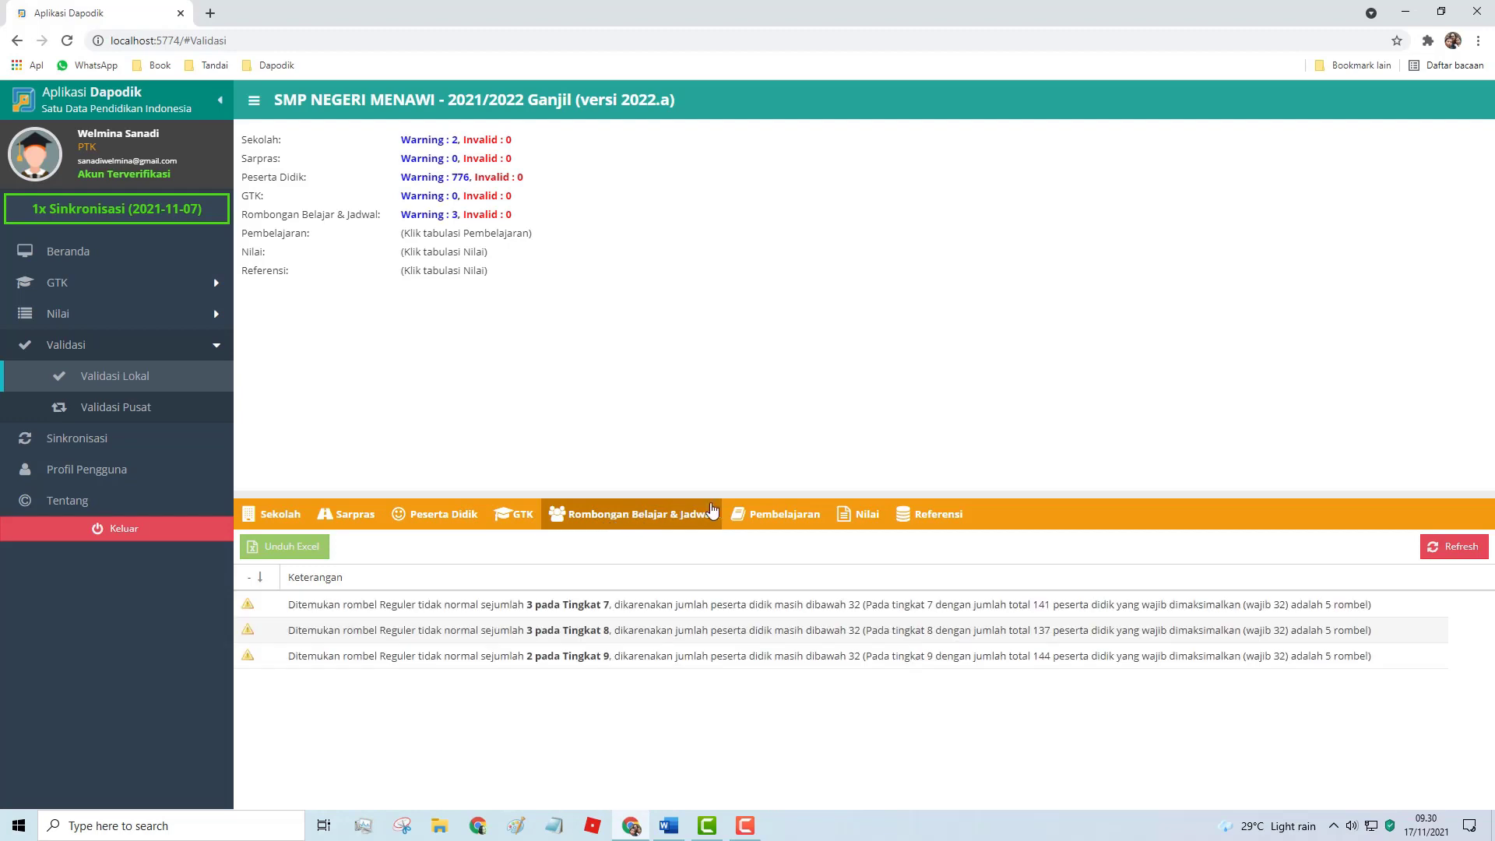
left_click(787, 518)
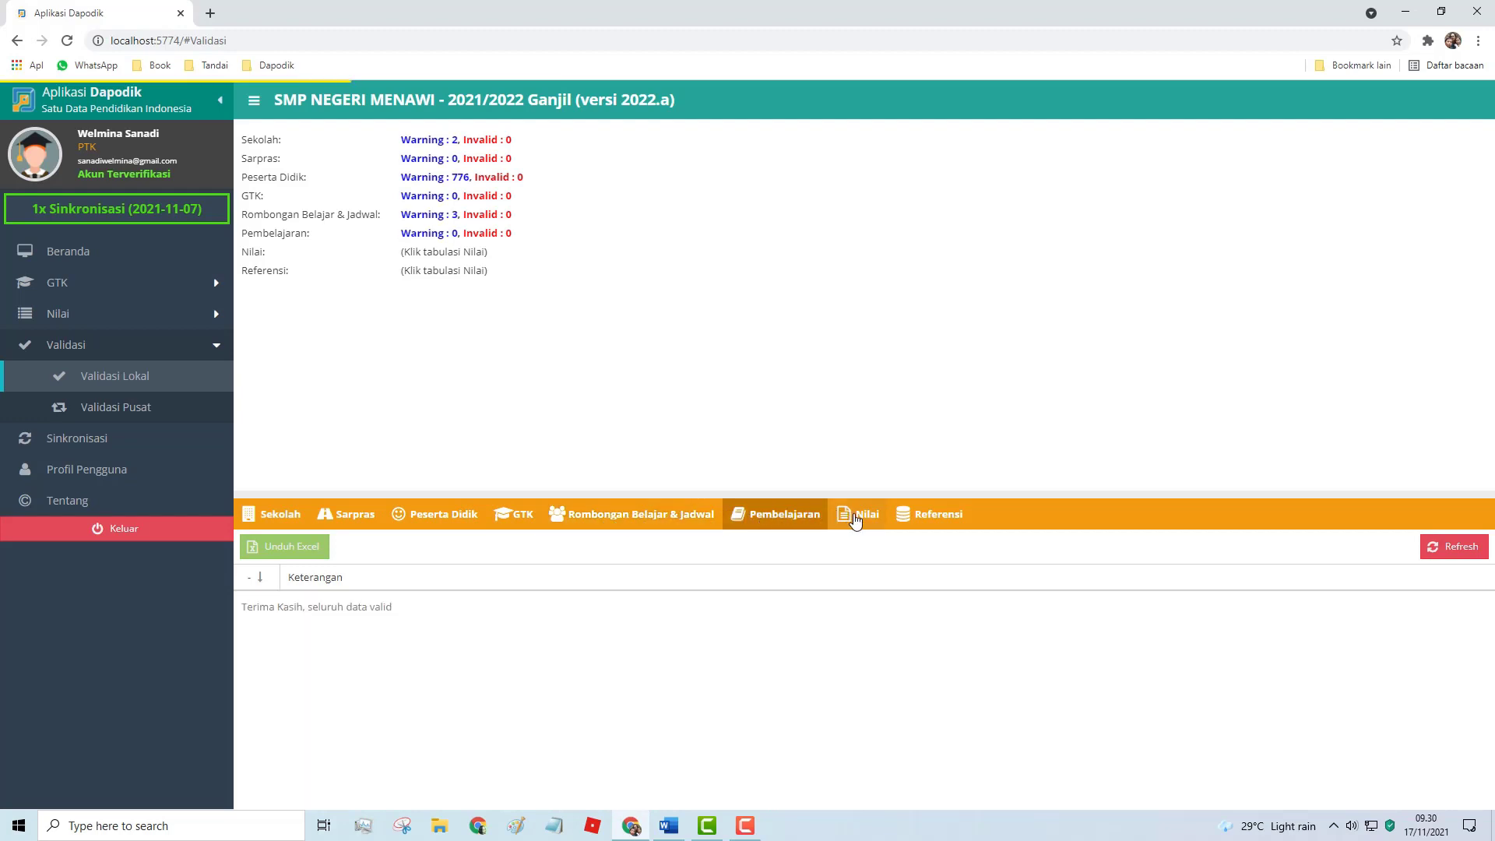
left_click(860, 518)
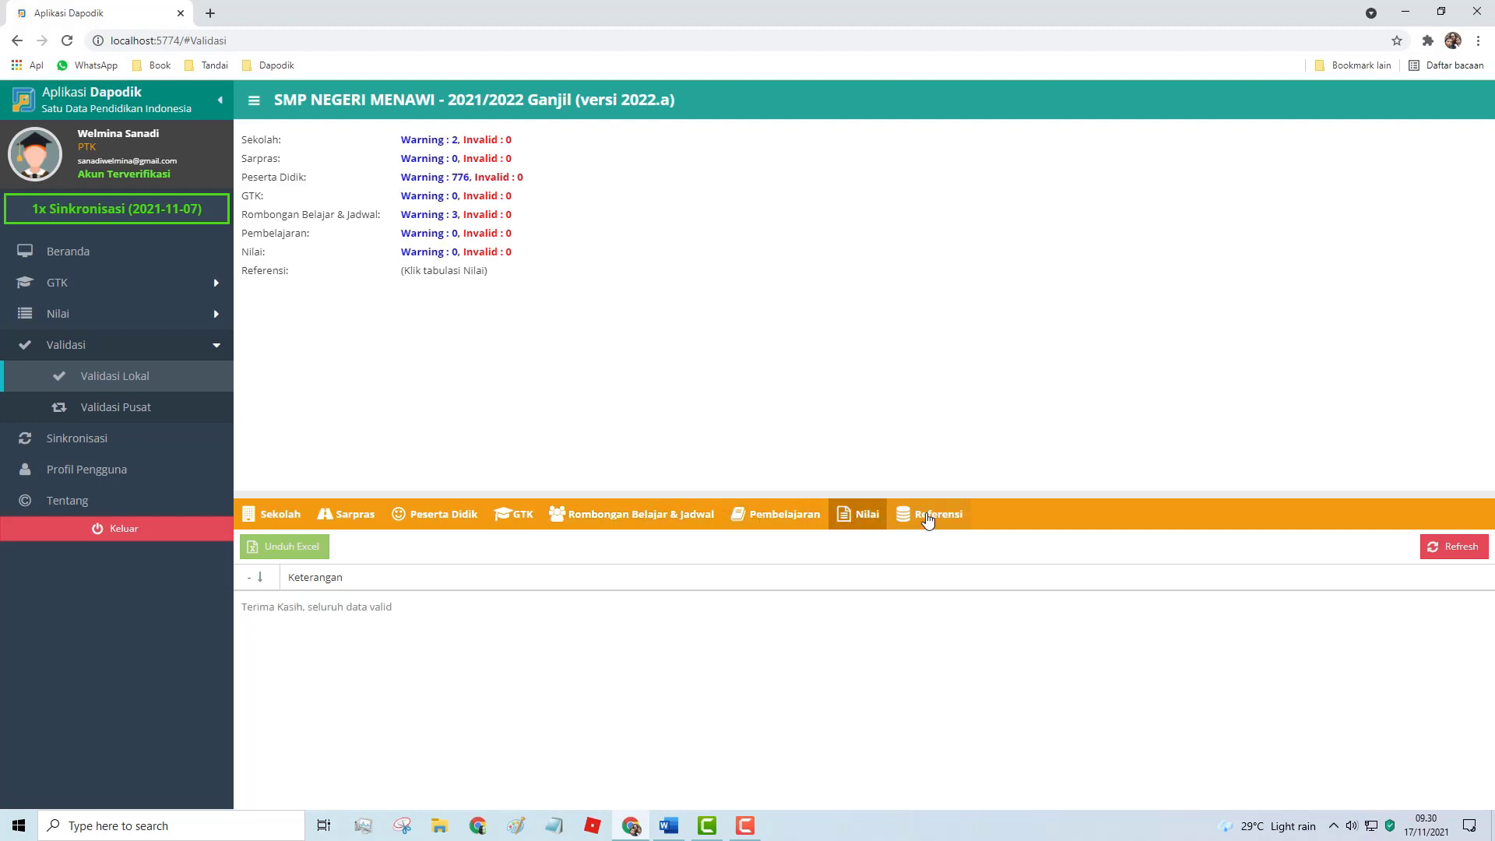
left_click(918, 515)
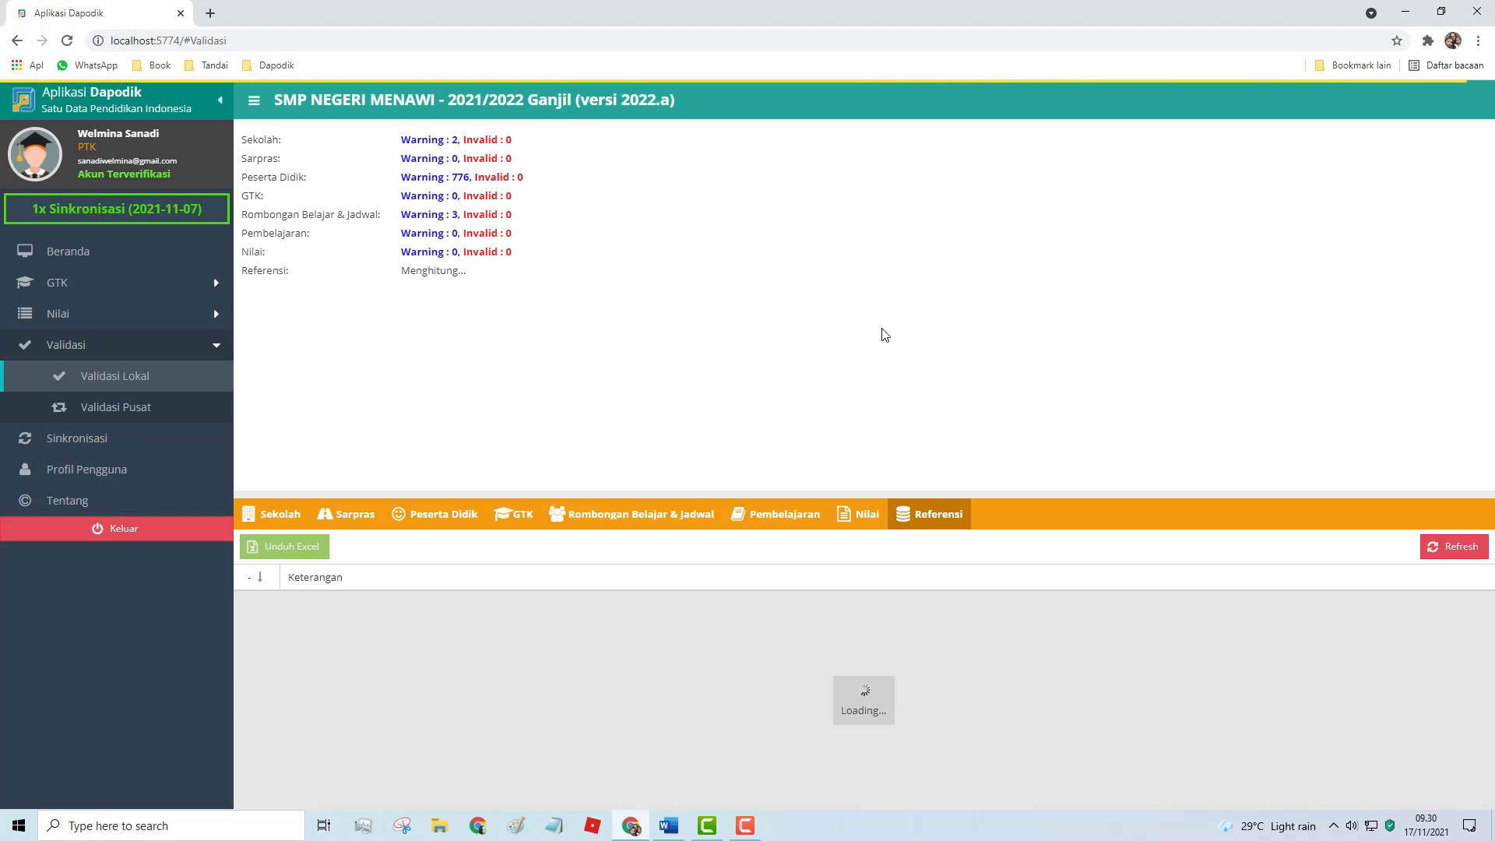
Open the Sinkronisasi confirmation sheet, continue to step 2, and expand all groups of confirmation items.
left_click(109, 438)
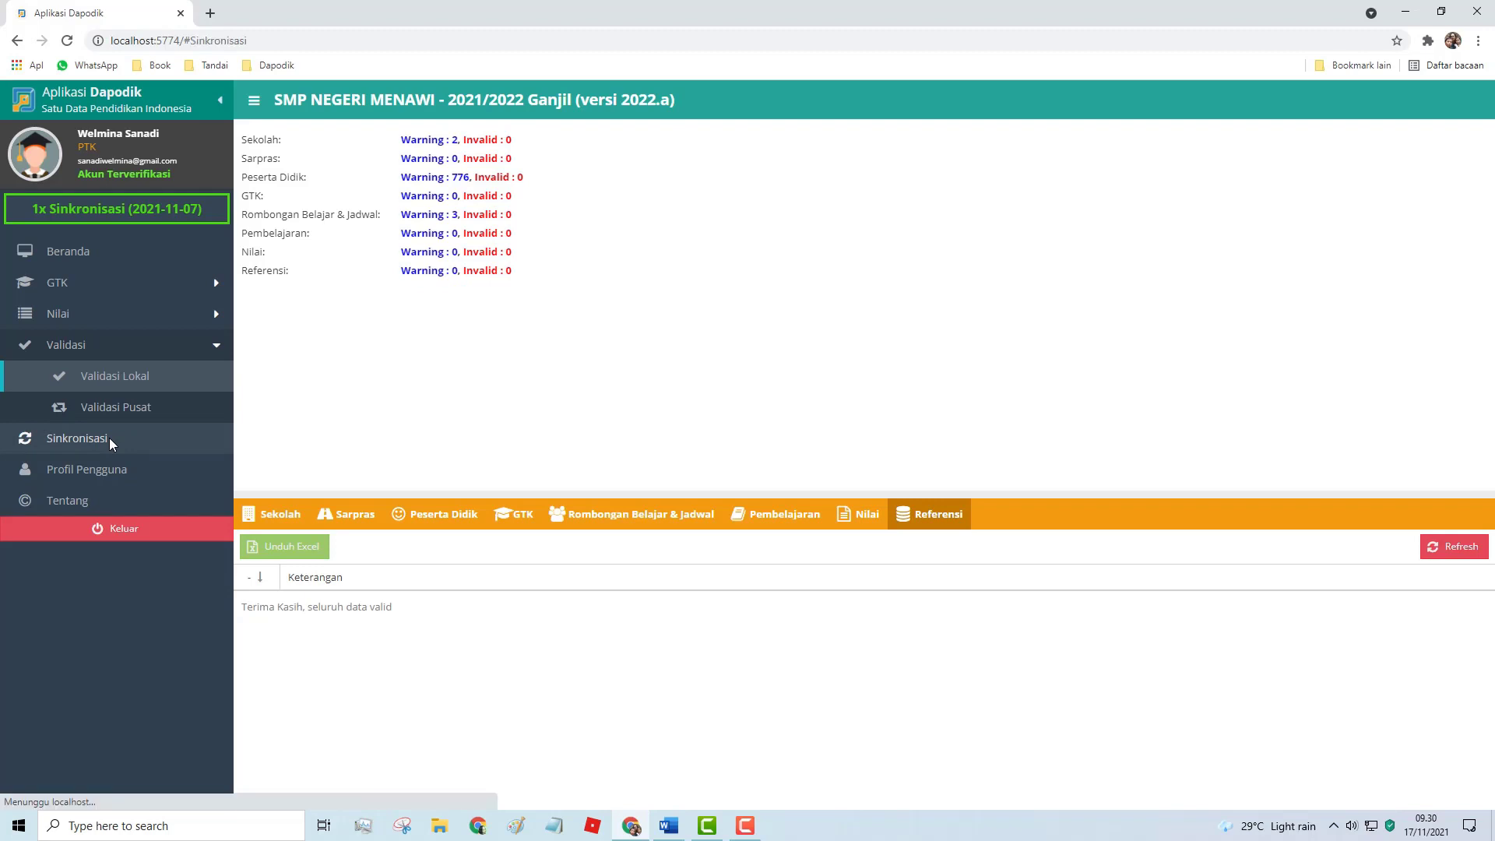
left_click(817, 520)
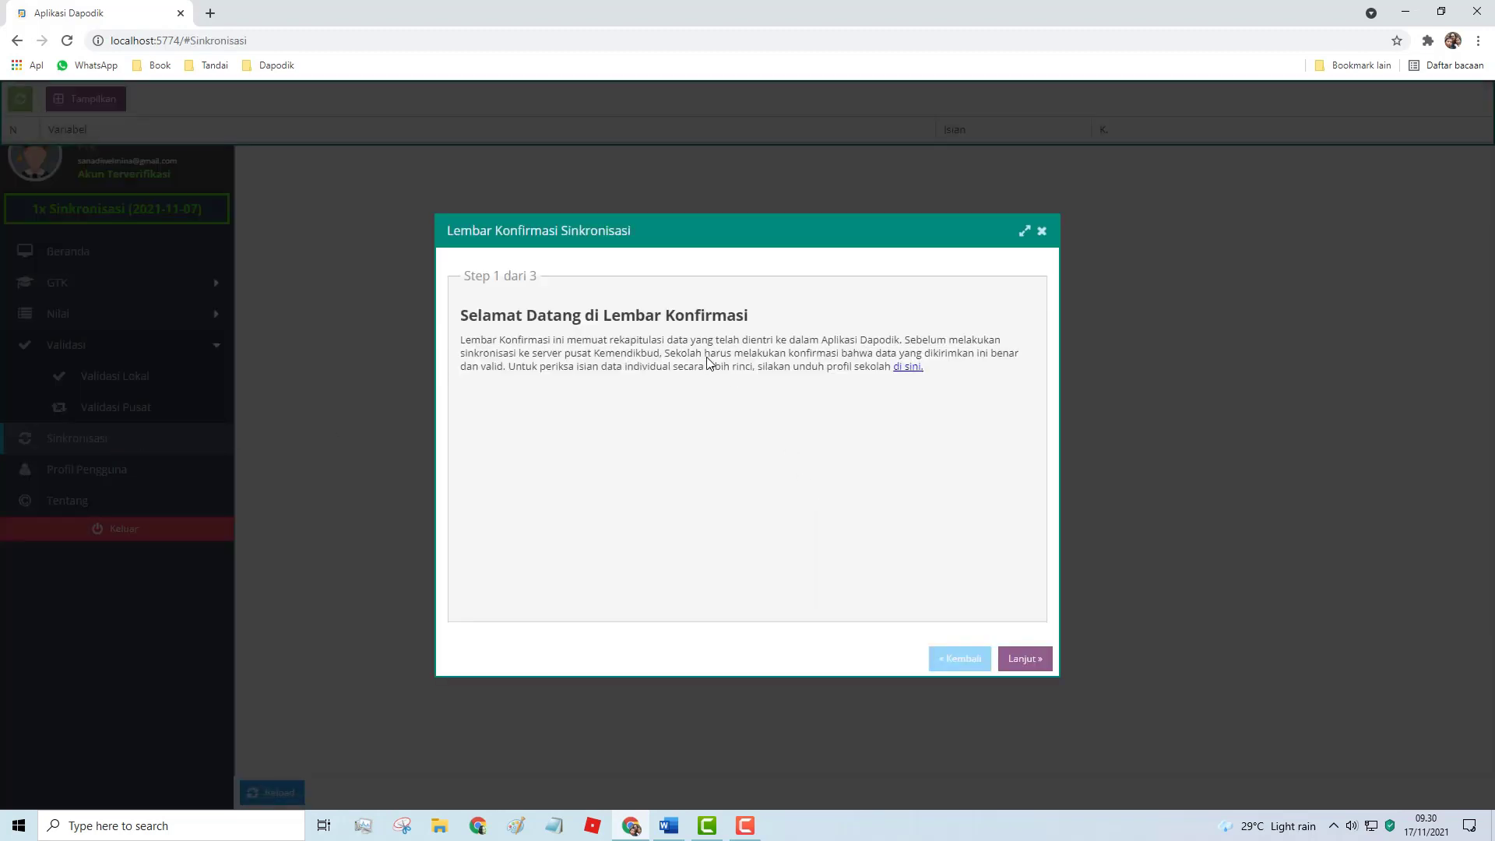
left_click(1017, 661)
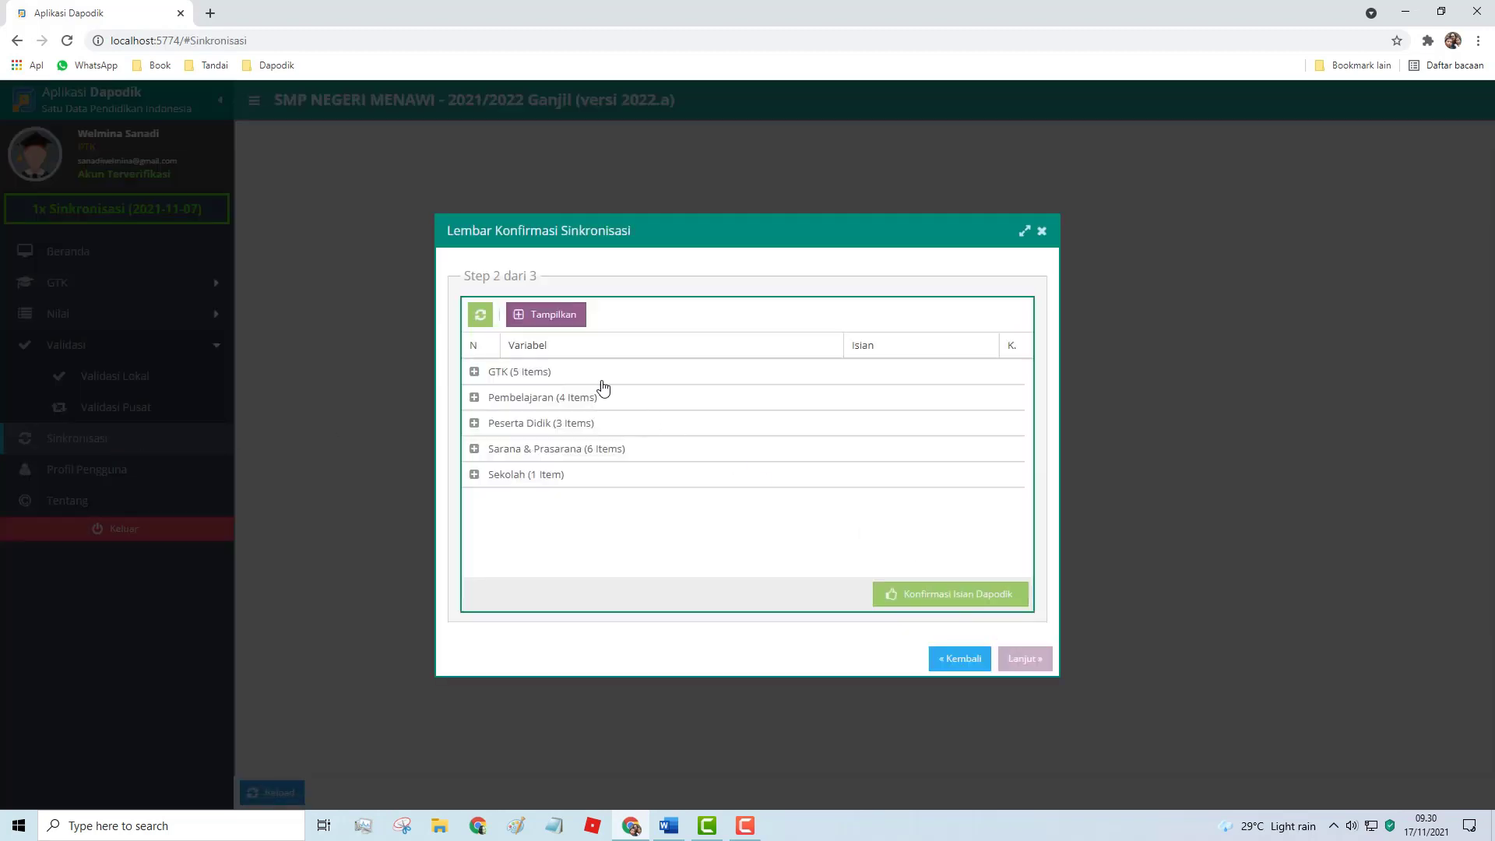
left_click(555, 315)
Mark all five GTK items as confirmed, from Jumlah Guru Induk to Jumlah GTK Induk yang berstatus Honorer.
left_click(1005, 398)
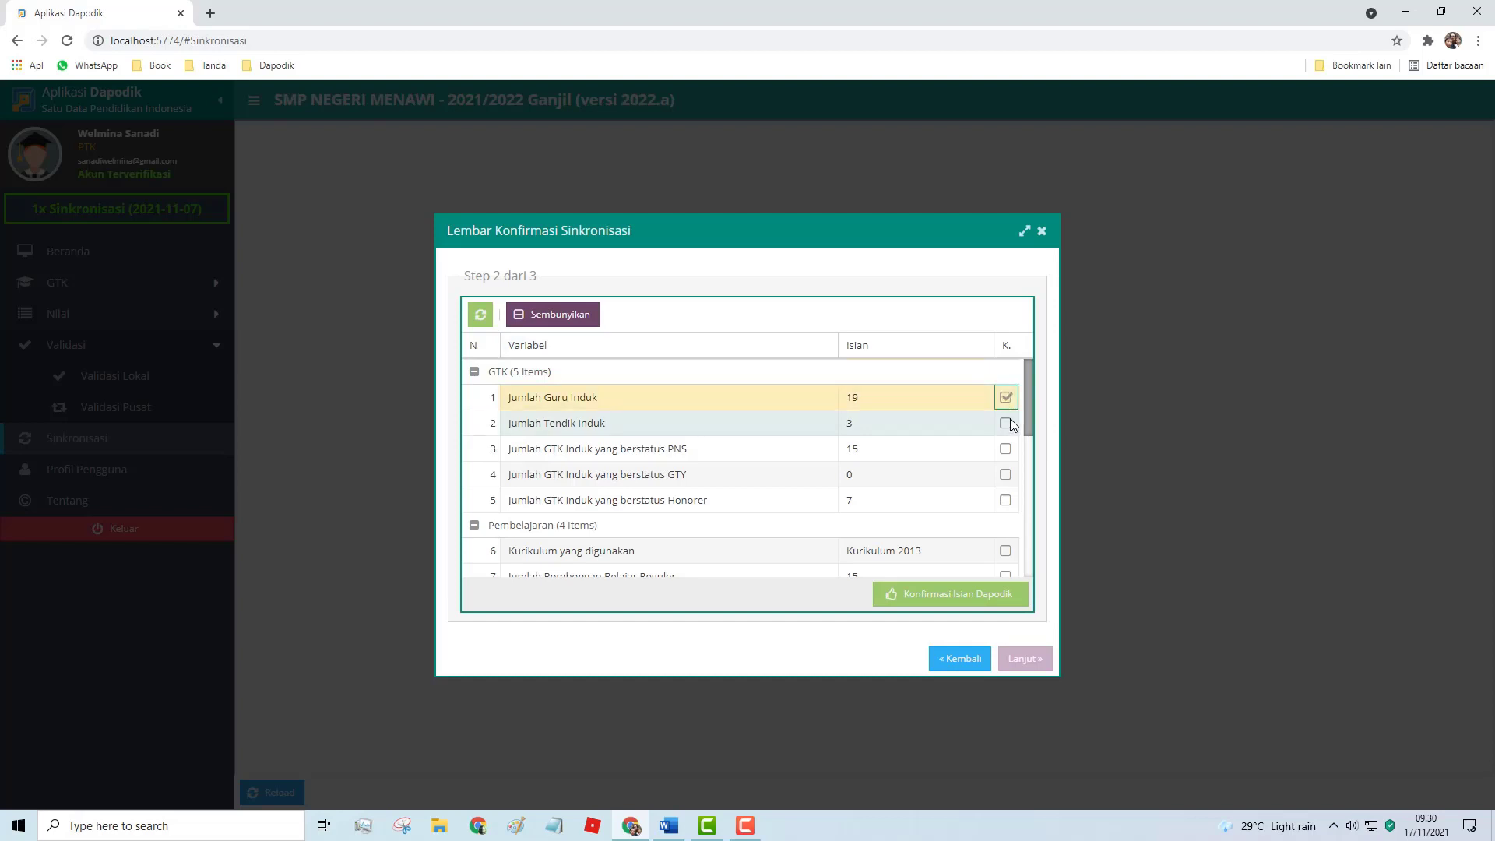
left_click(1005, 423)
left_click(1006, 474)
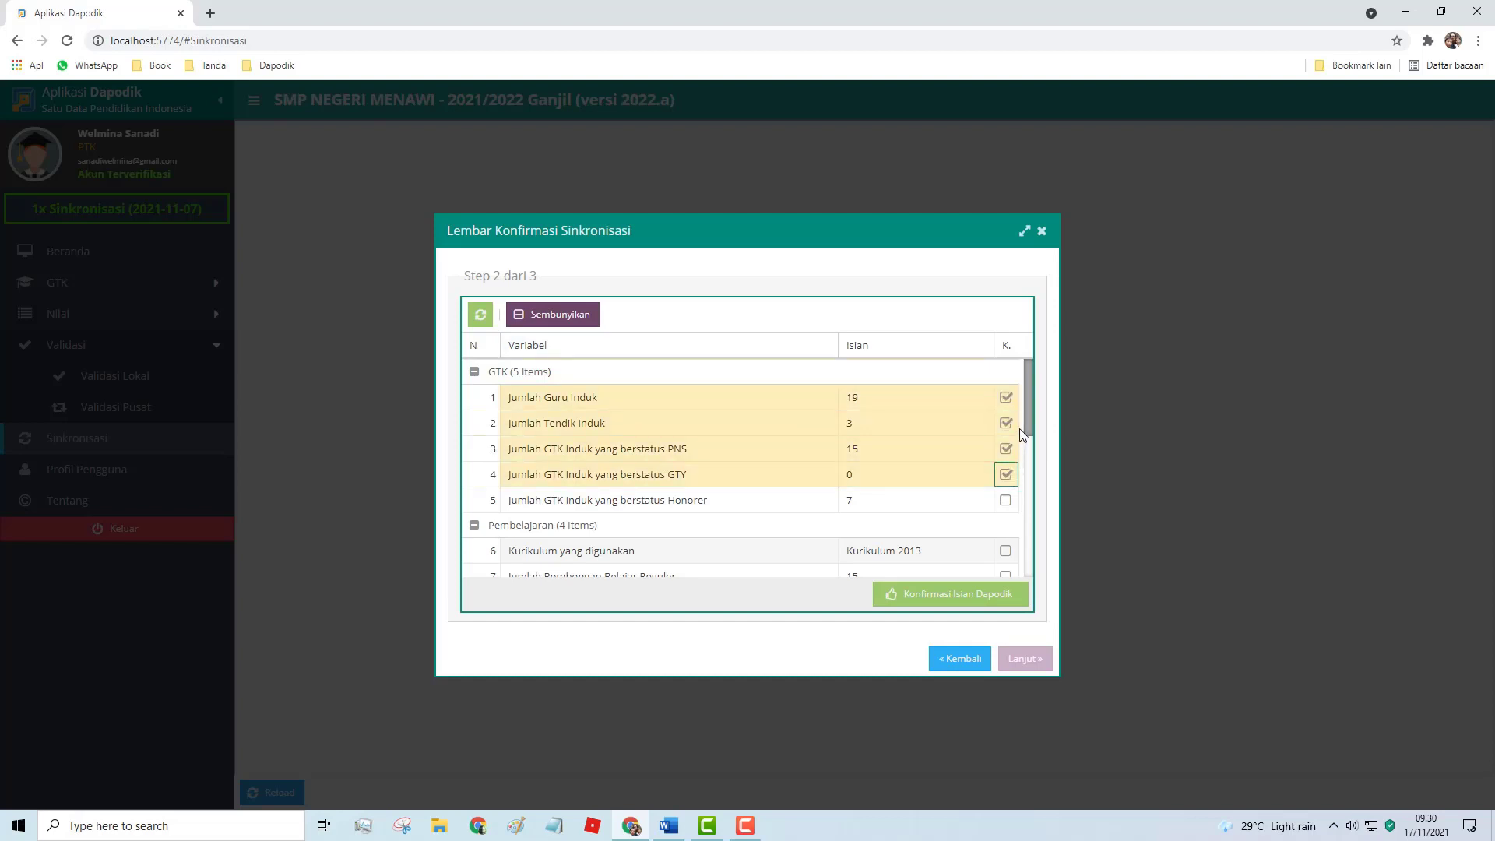
left_click(1005, 499)
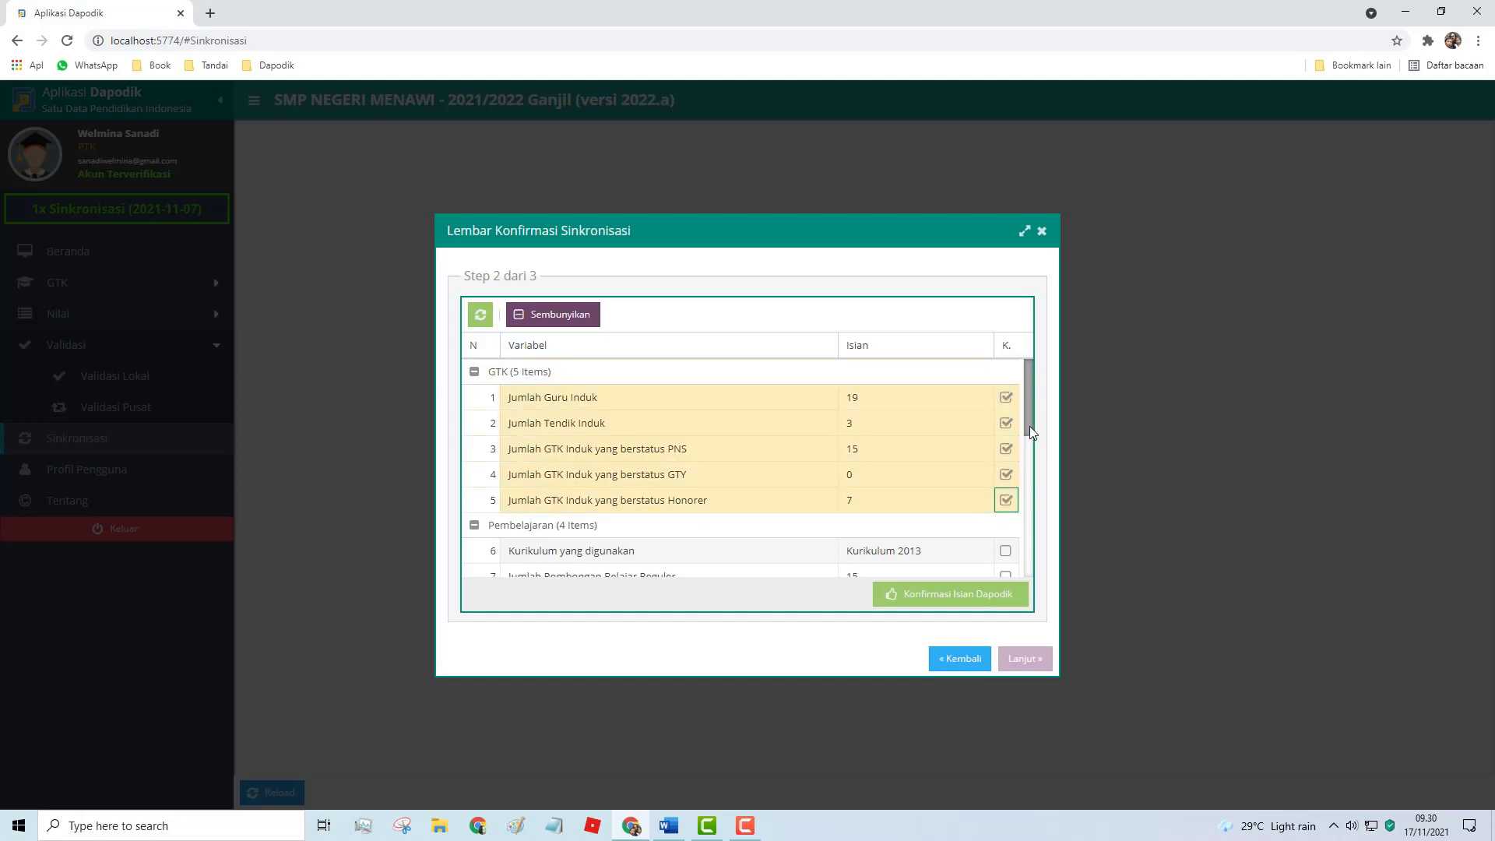
Mark the four Pembelajaran items as confirmed, from Kurikulum yang digunakan to Jumlah Rombongan Belajar Kelas Terbuka.
left_click_drag(1029, 427, 1032, 489)
left_click(1005, 404)
left_click(1006, 429)
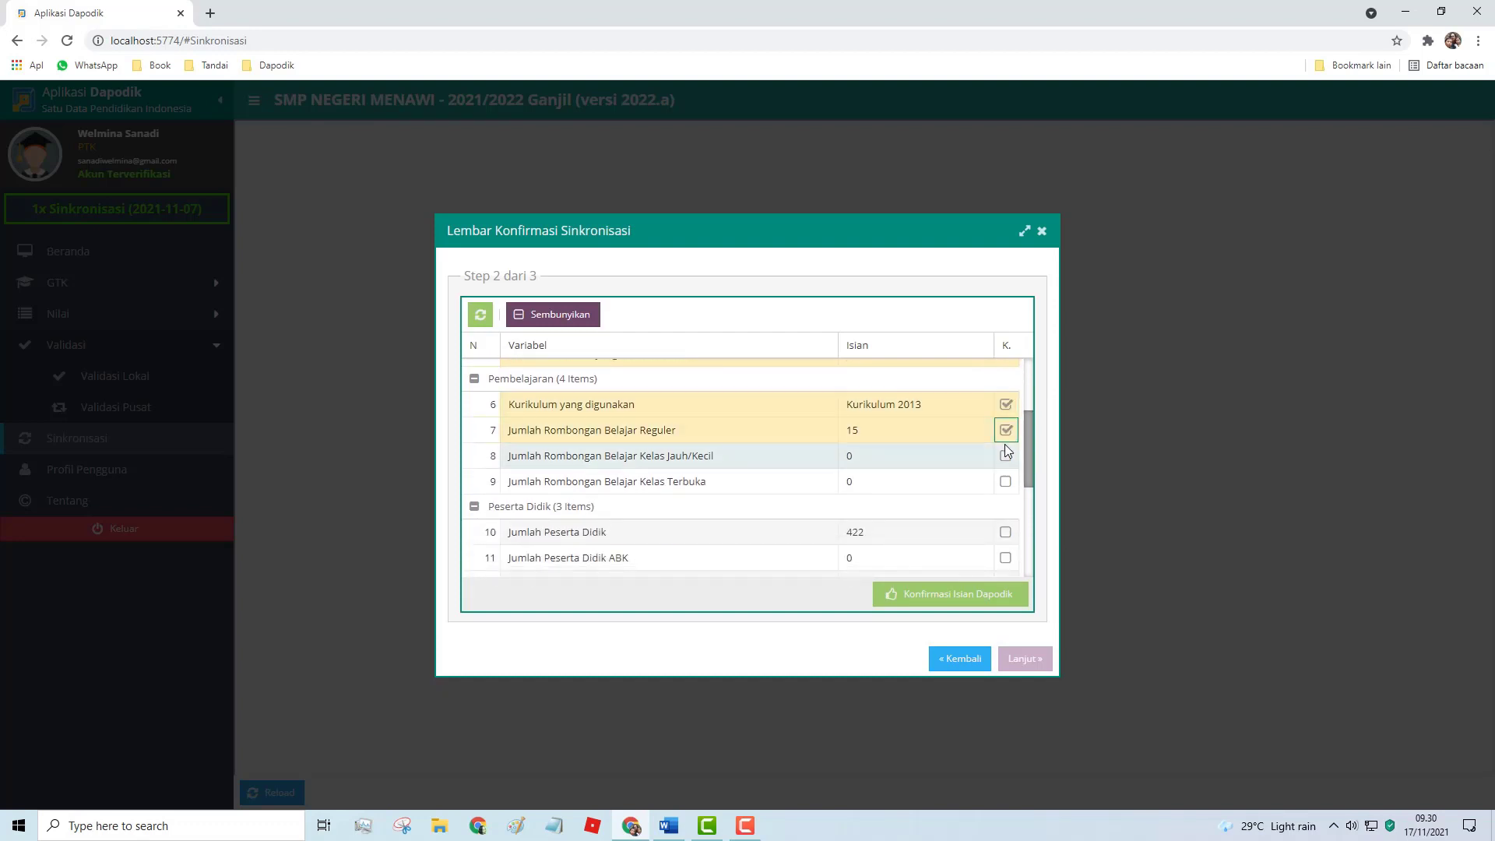
left_click(1006, 456)
left_click(1006, 481)
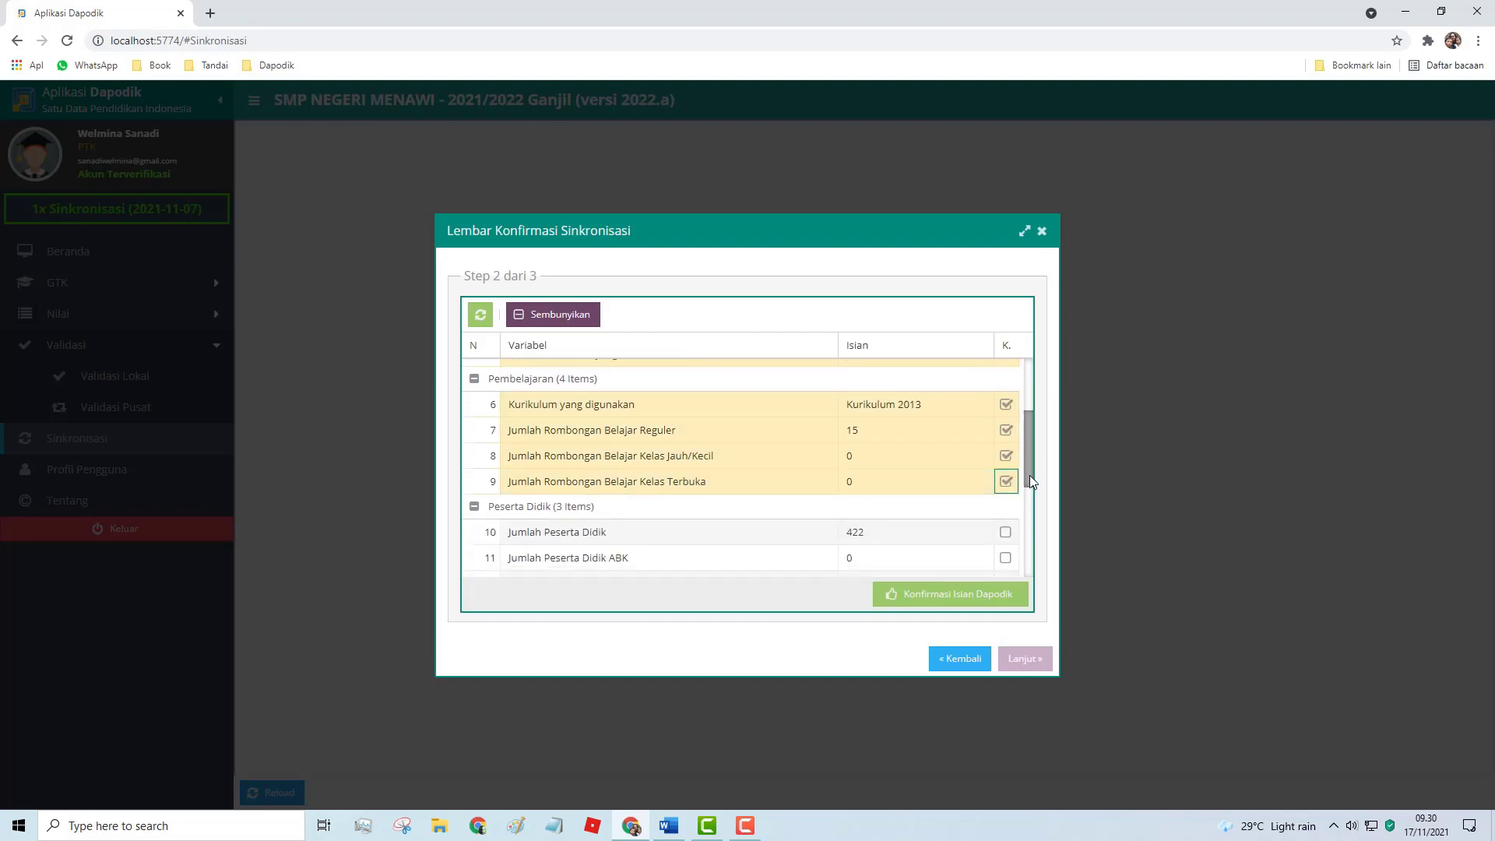
Mark the three Peserta Didik items as confirmed, including Peserta Didik ABK and KIP/KPS/PKH holders.
left_click_drag(1029, 475, 1033, 534)
left_click(1005, 395)
left_click(1006, 421)
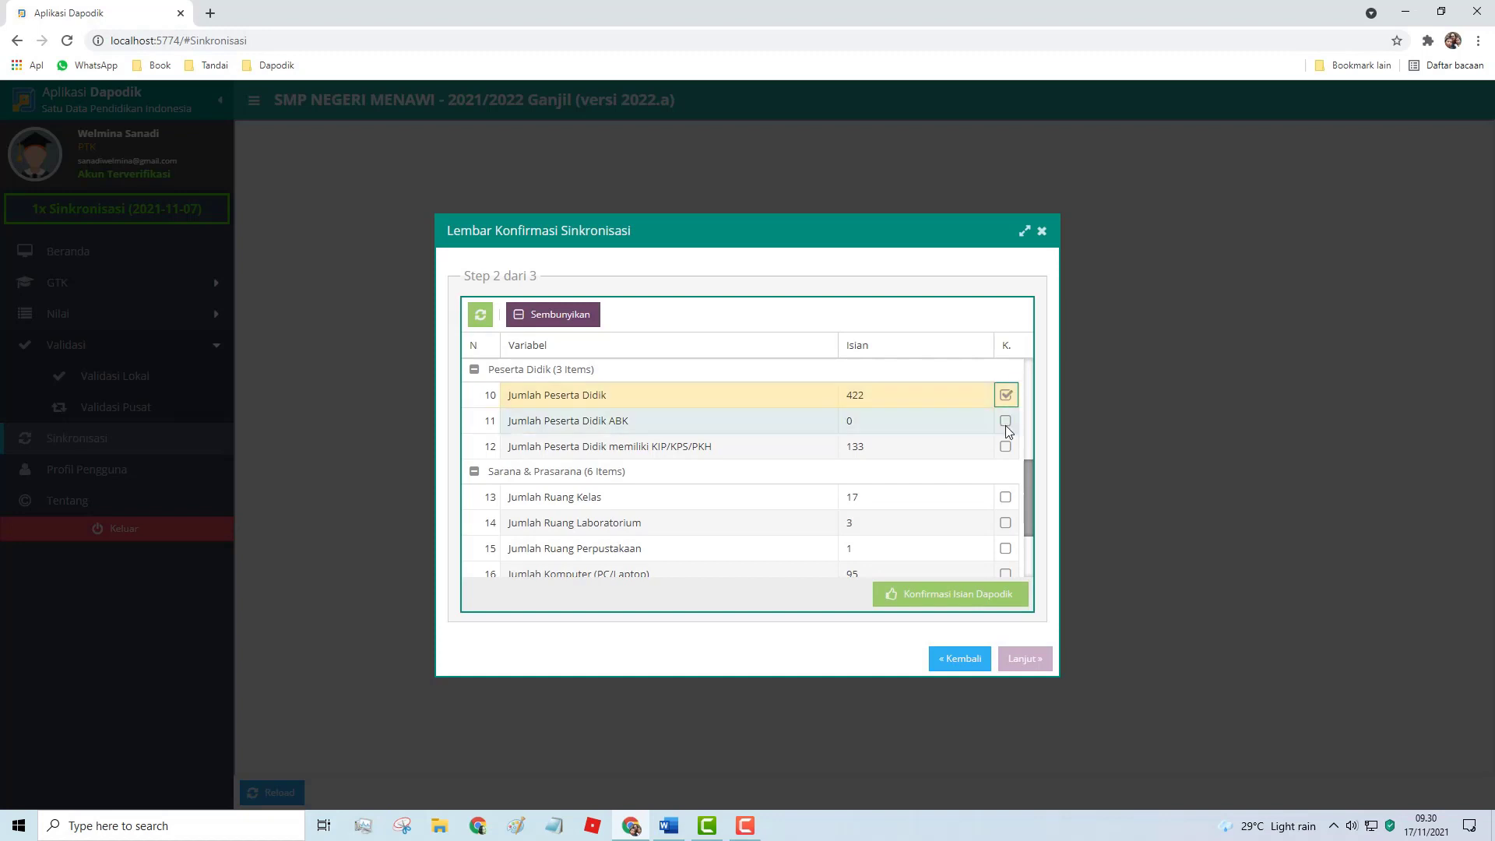
left_click(1005, 446)
Mark all six Sarana & Prasarana items as confirmed, from Jumlah Ruang Kelas to Fasilitas Internet.
left_click_drag(1031, 489, 1030, 521)
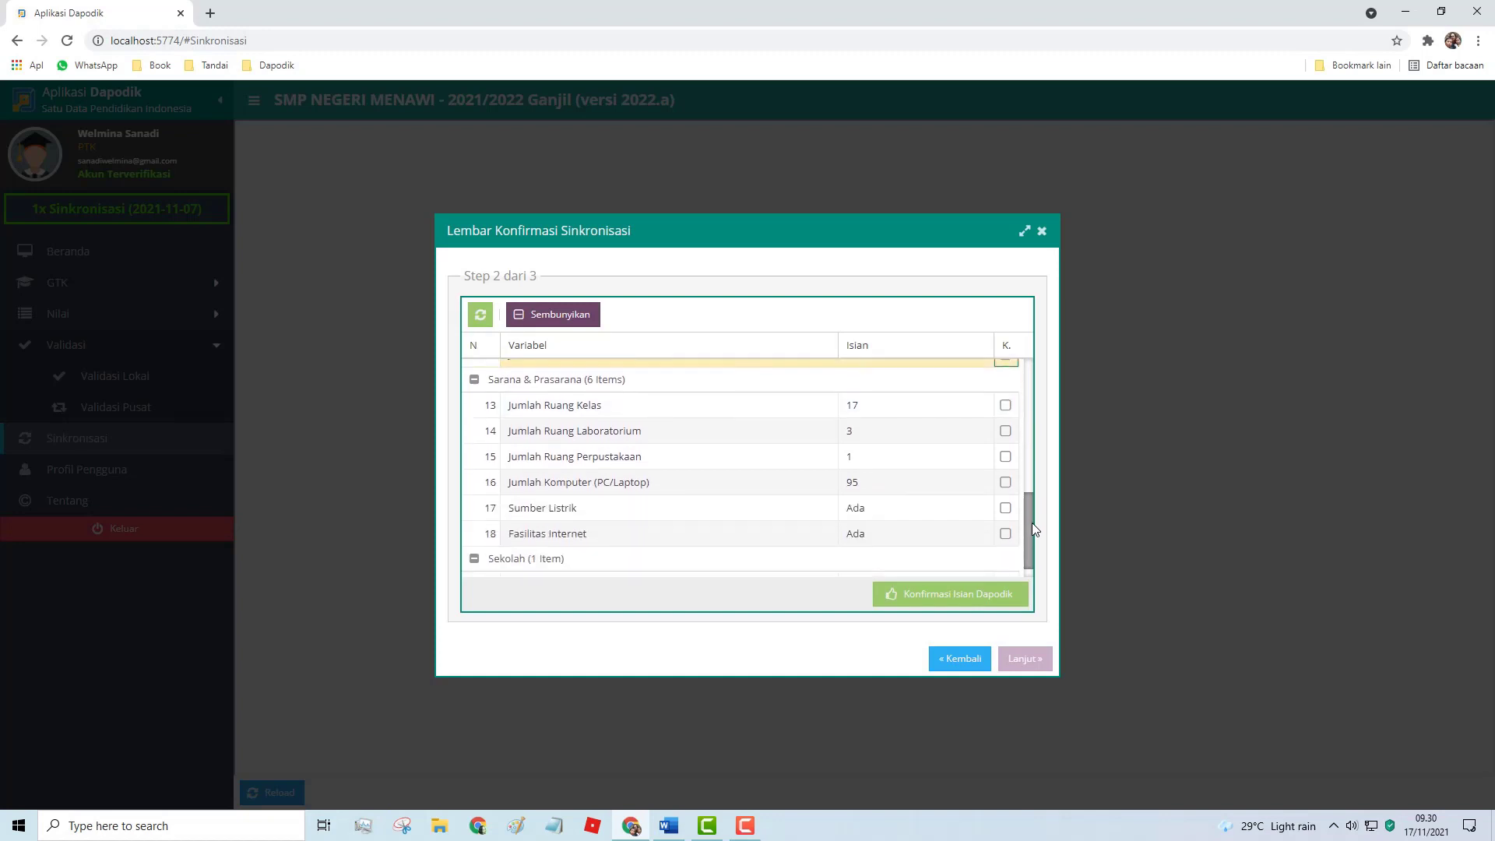
left_click(1005, 403)
left_click(1005, 429)
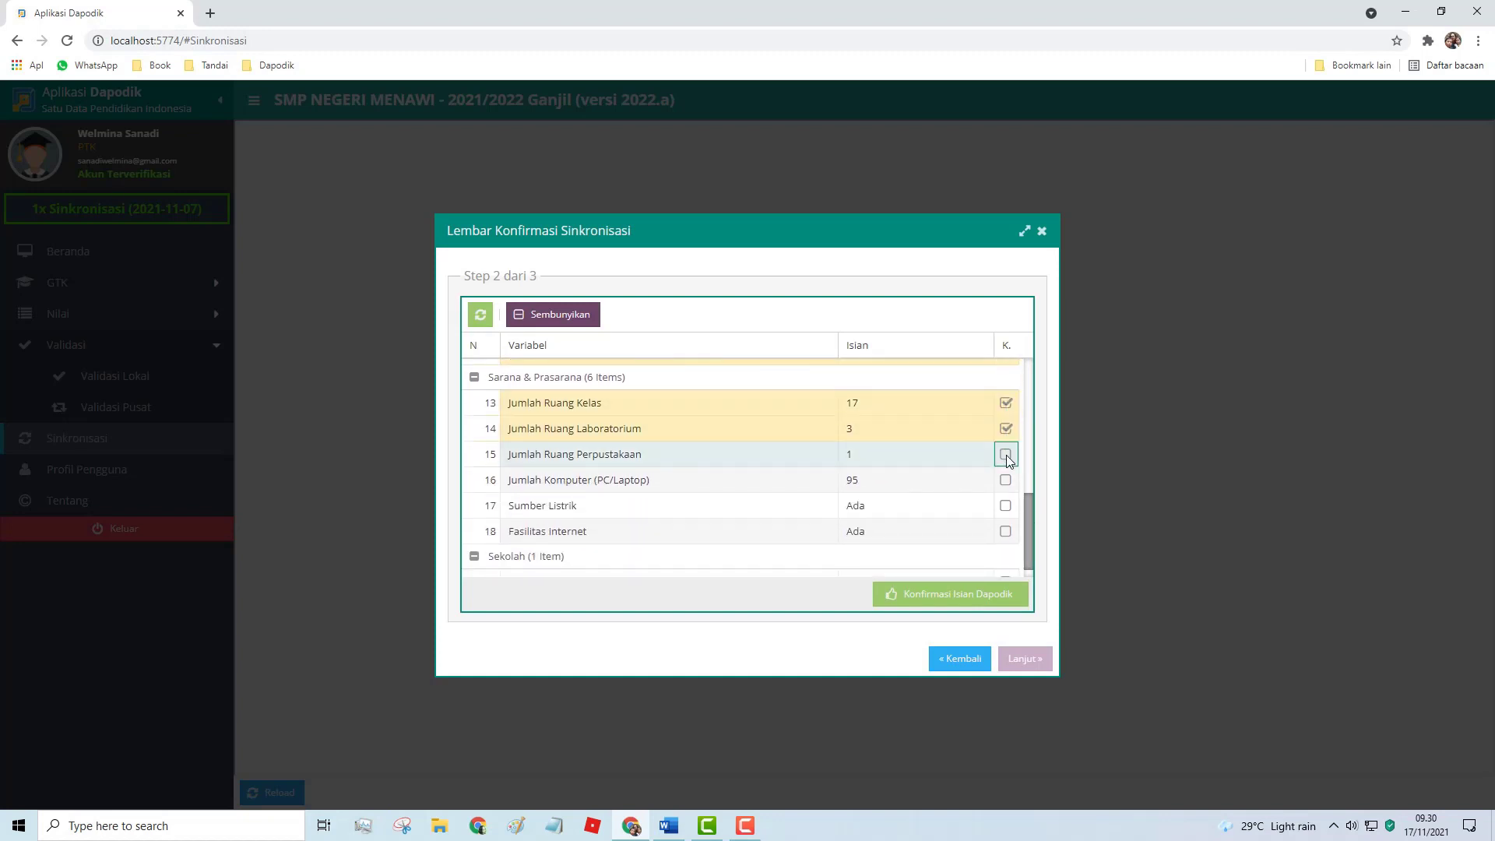
left_click(1005, 454)
left_click(1005, 480)
left_click(1006, 506)
left_click(1005, 531)
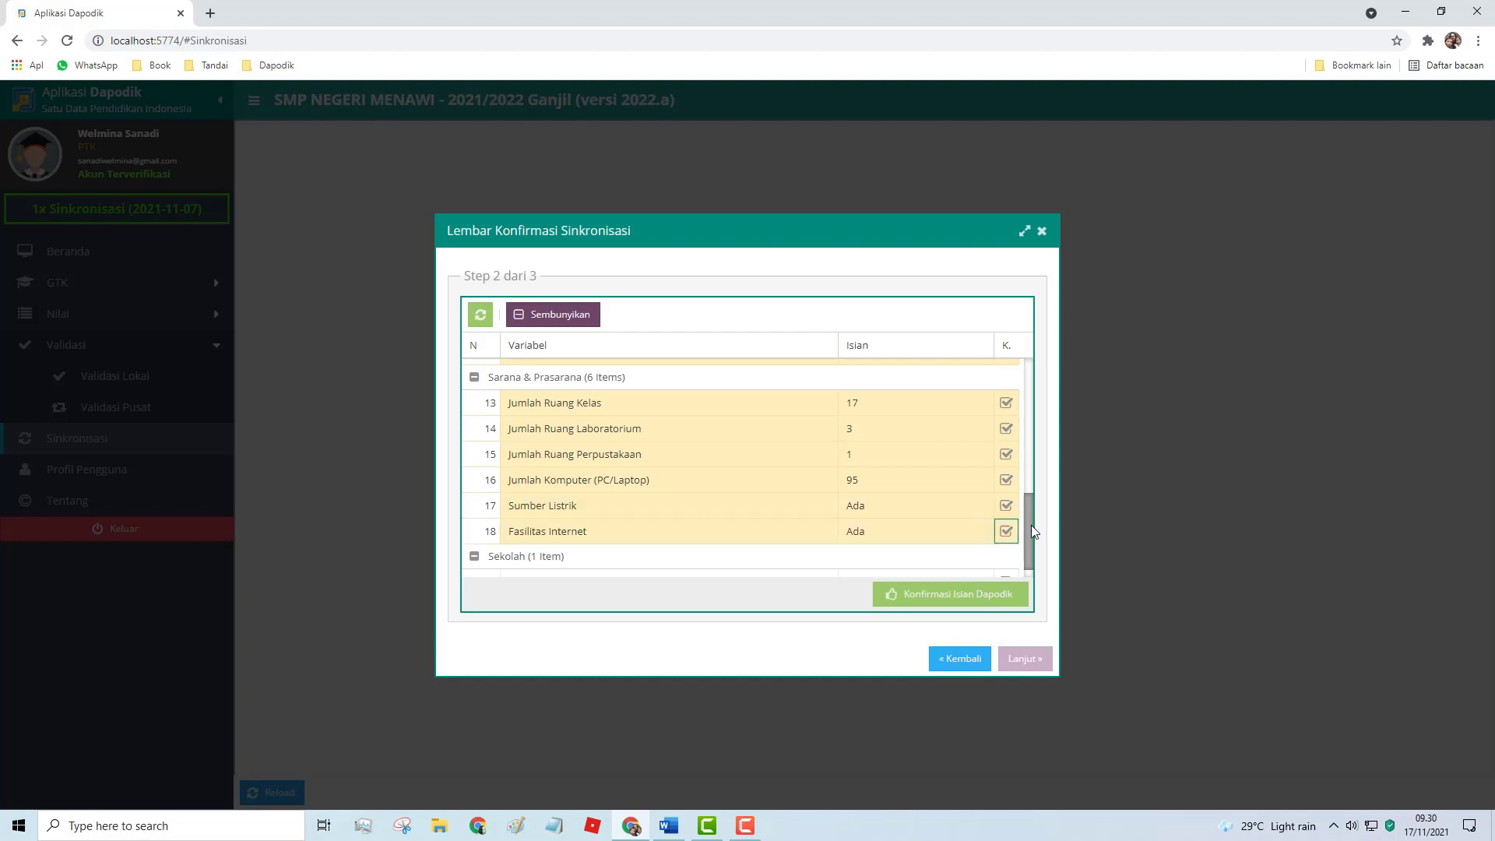
Mark the Sekolah item Bersedia Menerima BOS as confirmed and submit the confirmation of the Dapodik entries.
left_click_drag(1031, 523, 1029, 544)
left_click(1005, 564)
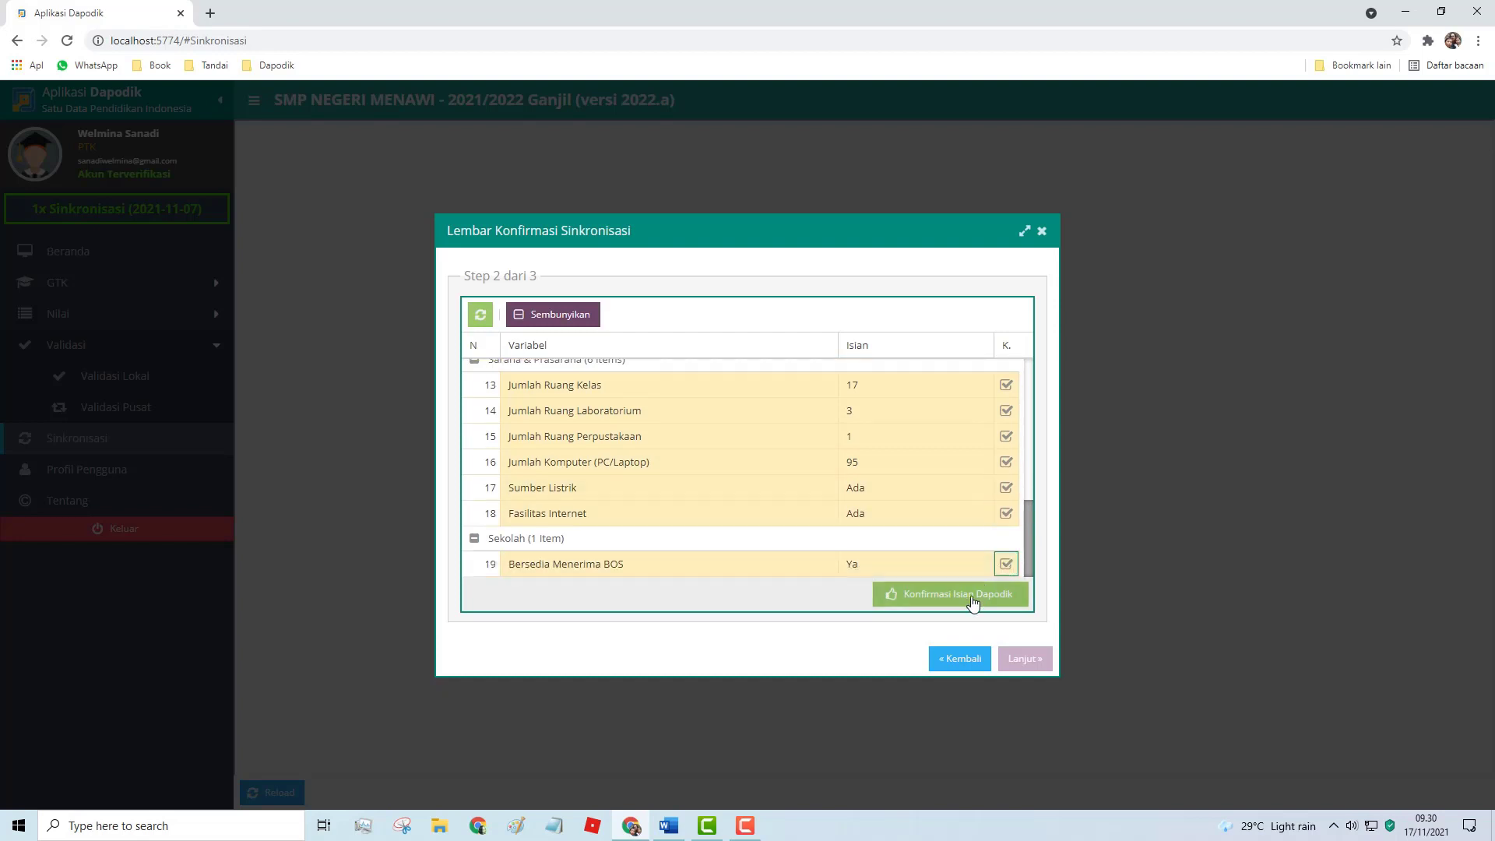
left_click(970, 597)
left_click(736, 623)
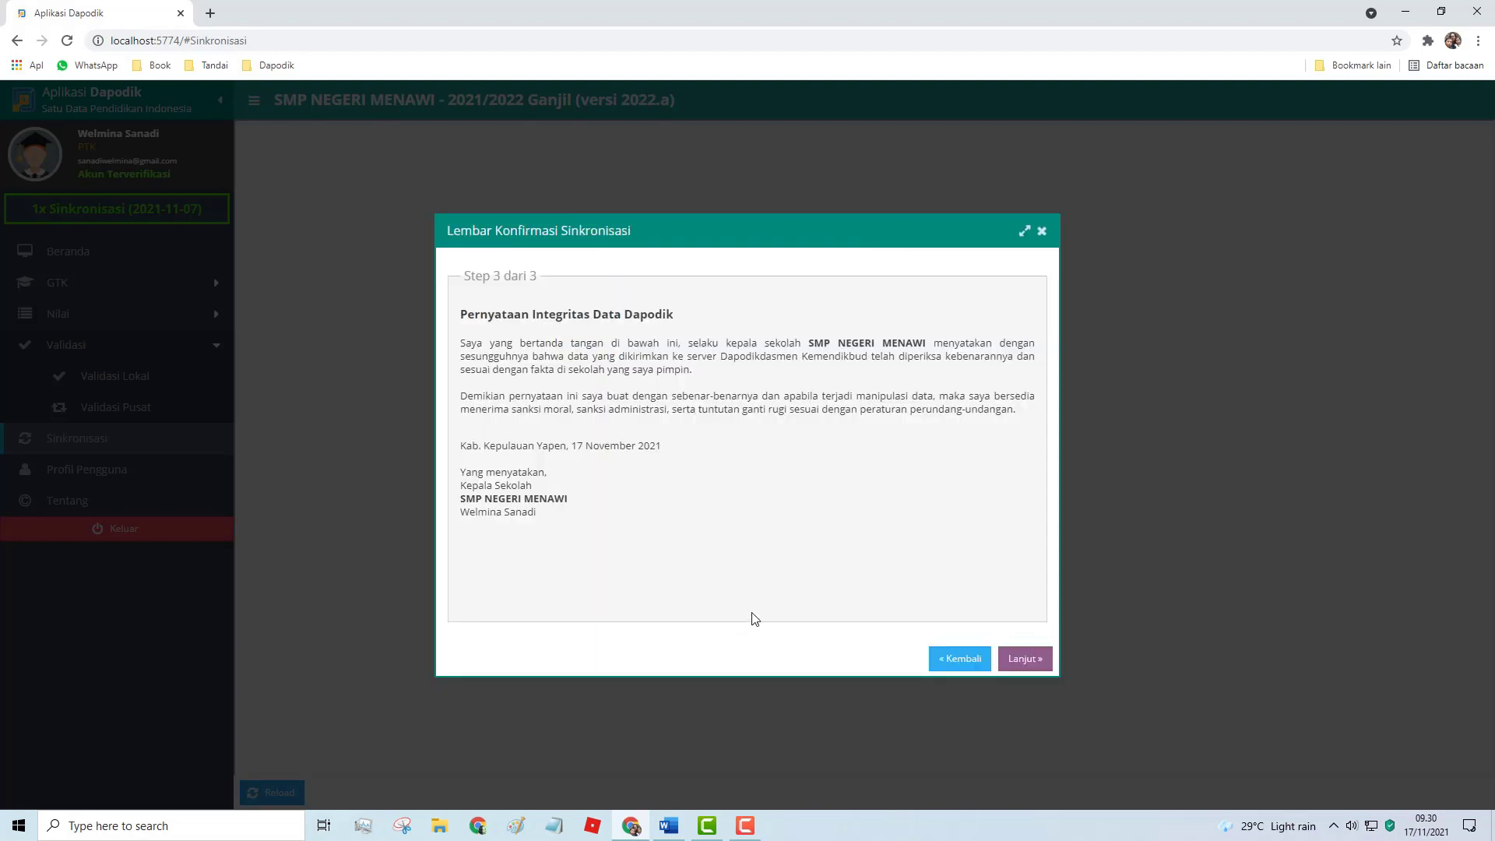
Accept the Pernyataan Integritas Data Dapodik and agree to send the data.
left_click(1001, 660)
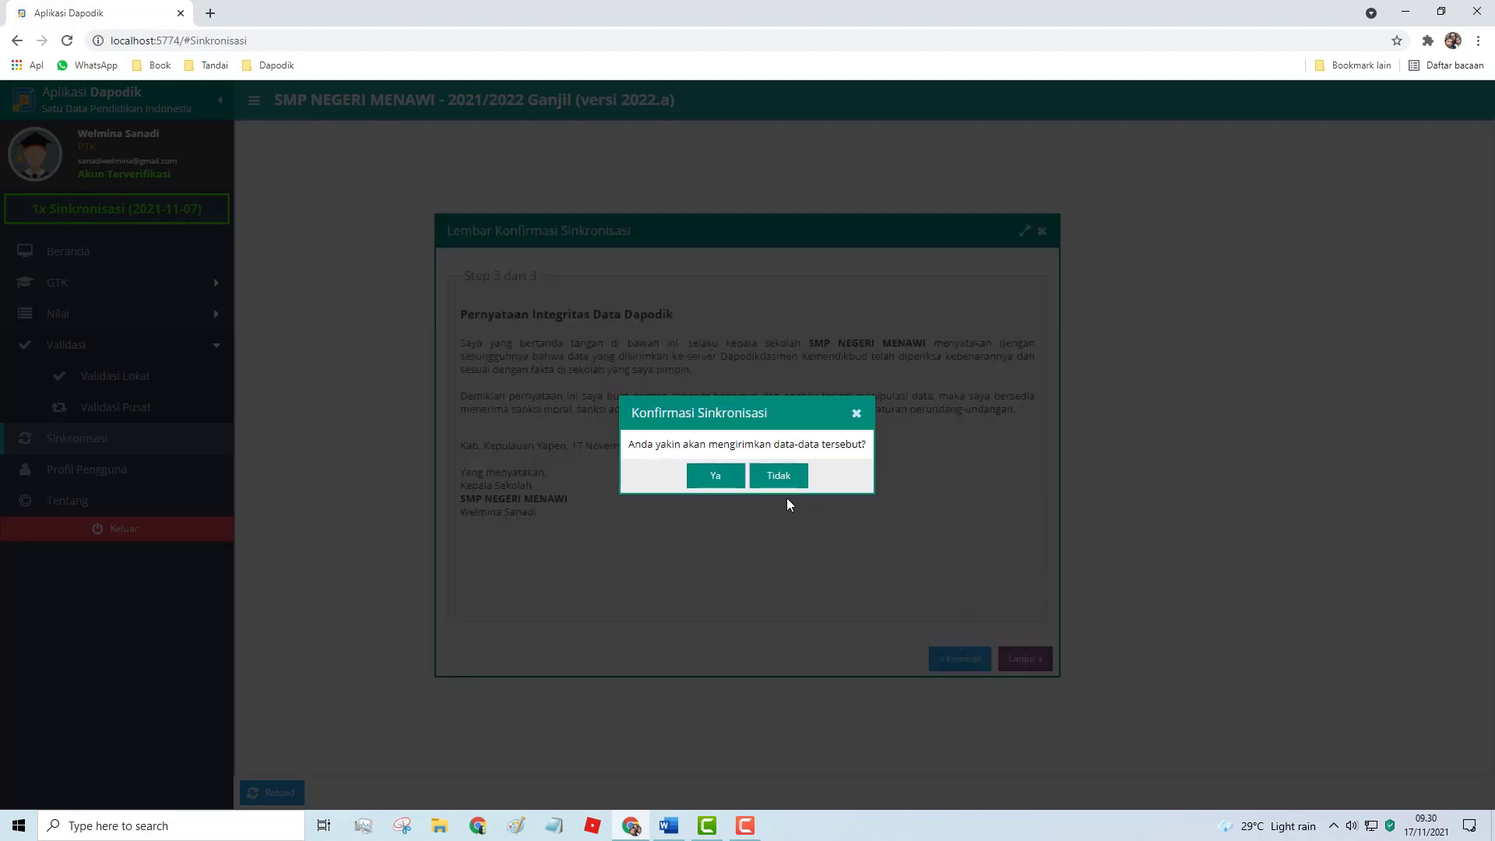
left_click(716, 476)
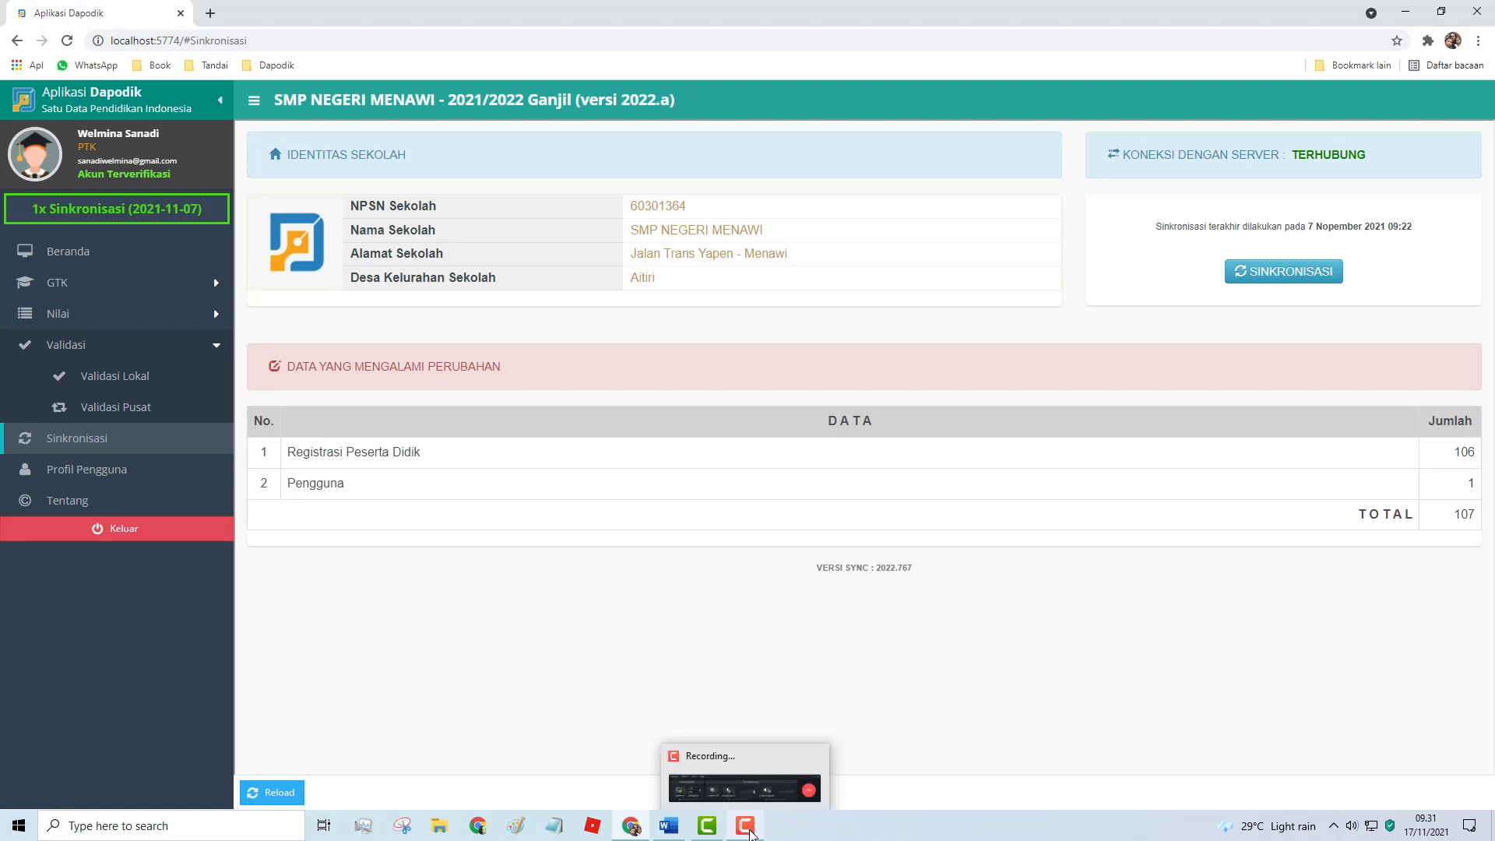
left_click(746, 825)
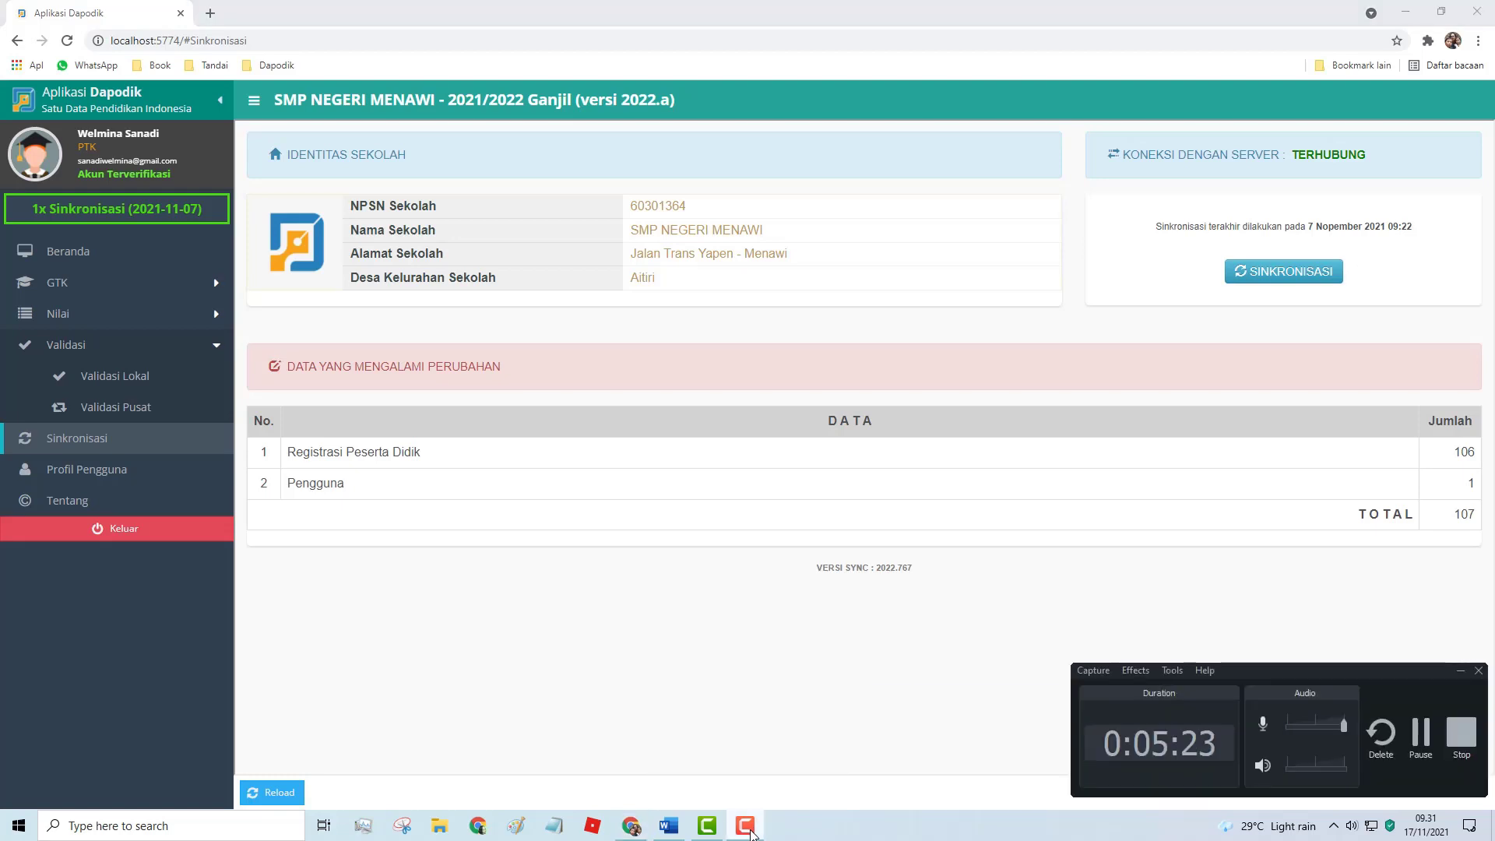